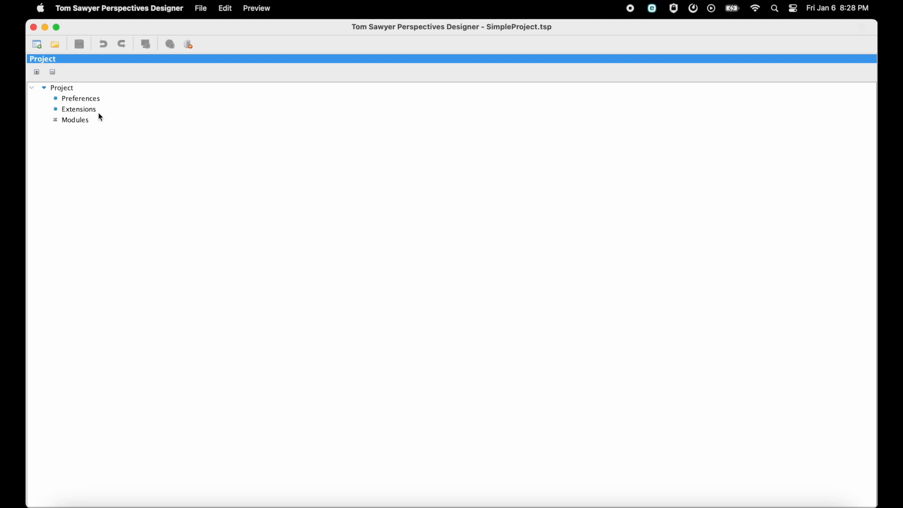
Step: Add a module named Network to the project
{"action": "left_click", "coordinate": [83, 120]}
{"action": "right_click", "coordinate": [83, 120]}
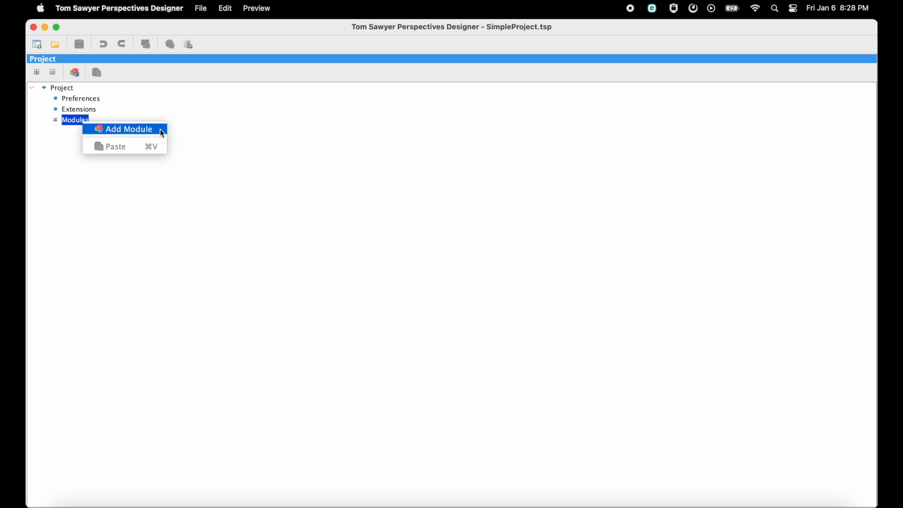
{"action": "left_click", "coordinate": [160, 130]}
{"action": "type", "text": "Network"}
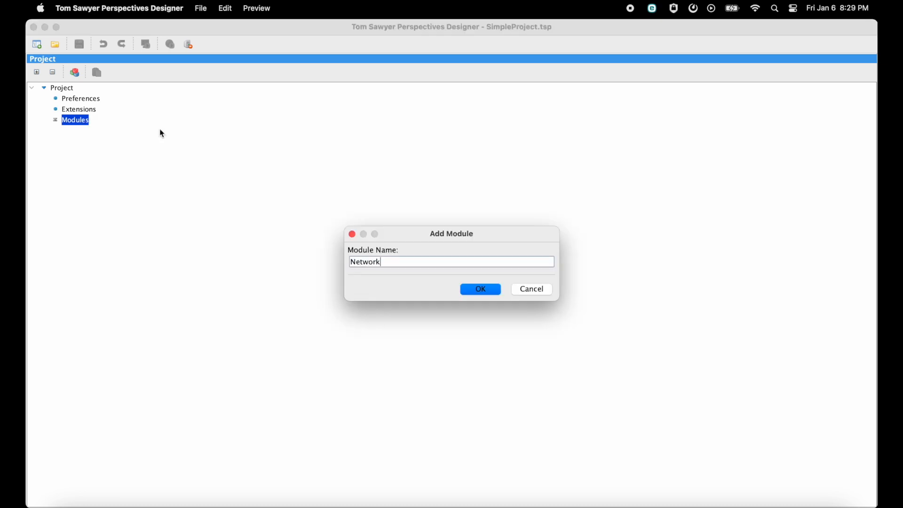
{"action": "key", "text": "Return"}
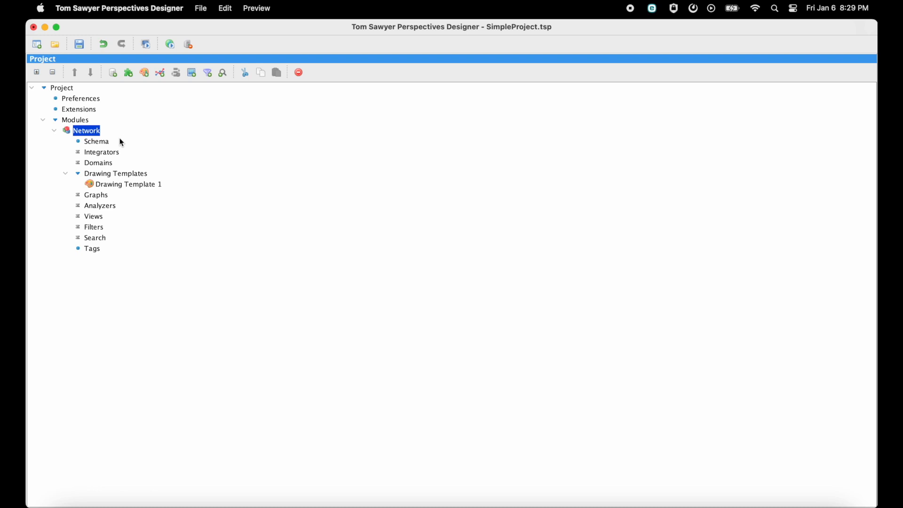
Step: Enable the schema drawing for the Network module and add a Vertex element type named Device
{"action": "left_click", "coordinate": [107, 145]}
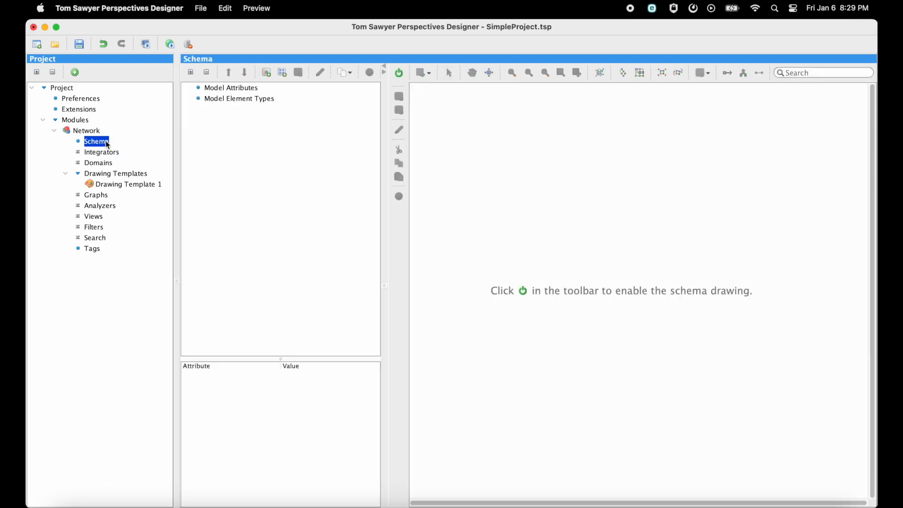
{"action": "left_click", "coordinate": [401, 73]}
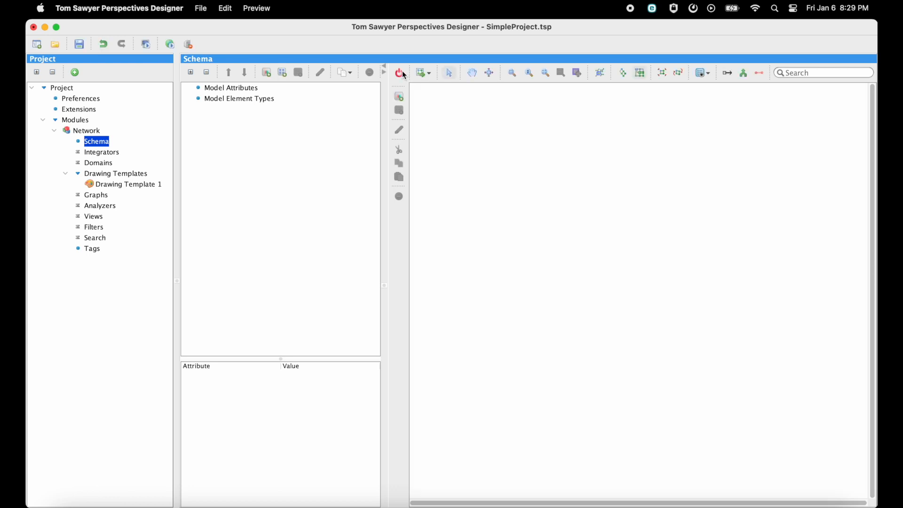
{"action": "left_click", "coordinate": [400, 97]}
{"action": "type", "text": "Device"}
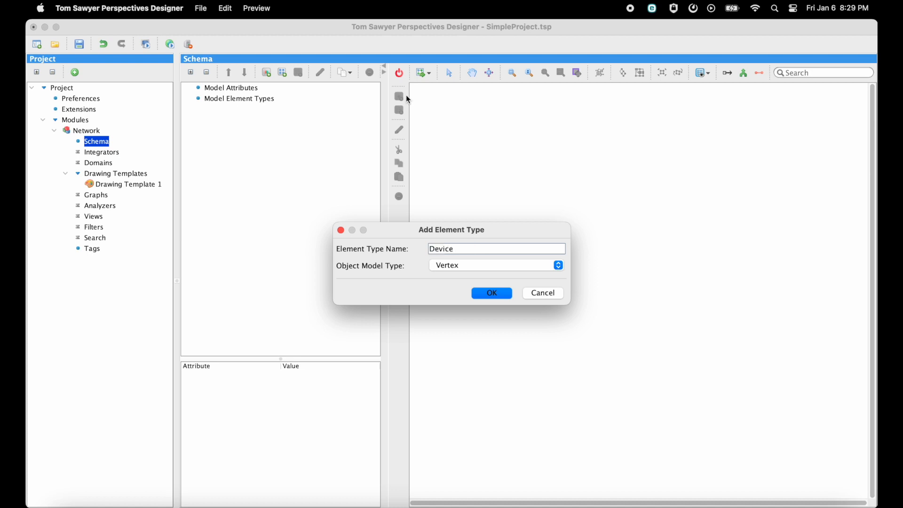
{"action": "key", "text": "Return"}
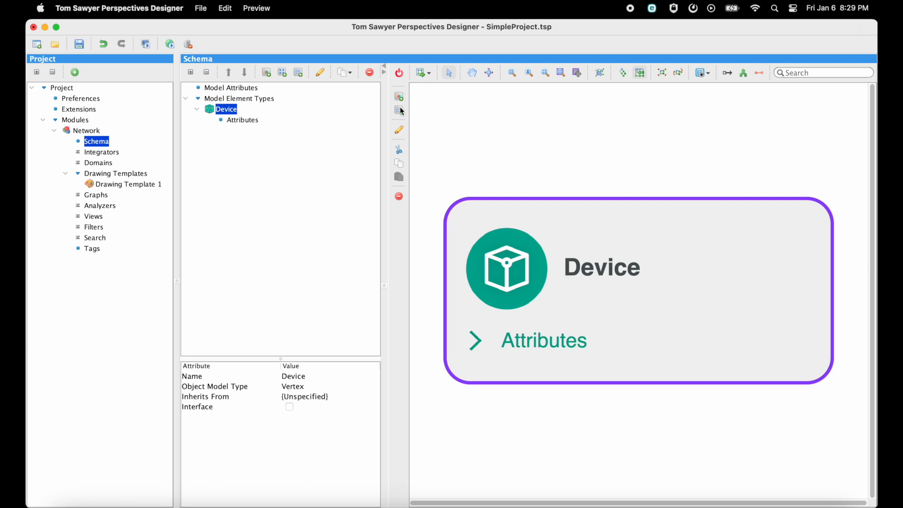
Step: Add a String attribute named ID to the Device element type and mark it as the identifier
{"action": "left_click", "coordinate": [400, 110]}
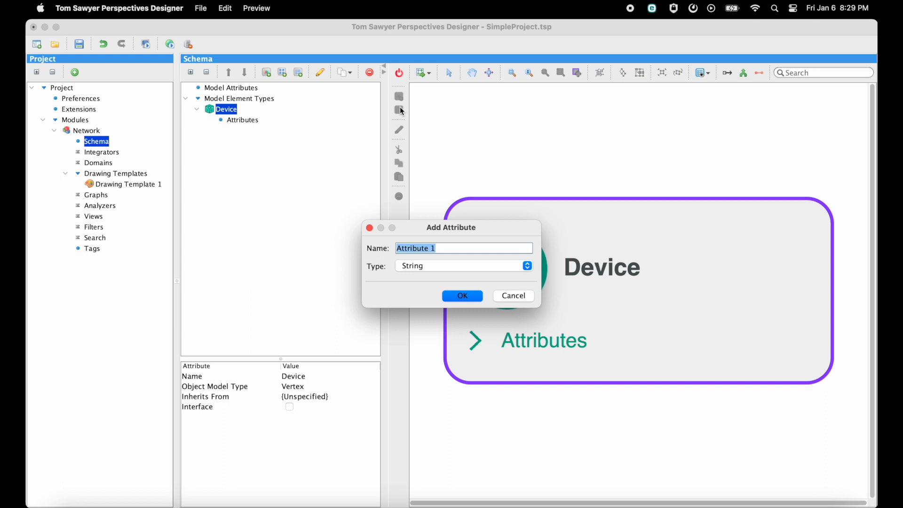
{"action": "type", "text": "ID"}
{"action": "key", "text": "Return"}
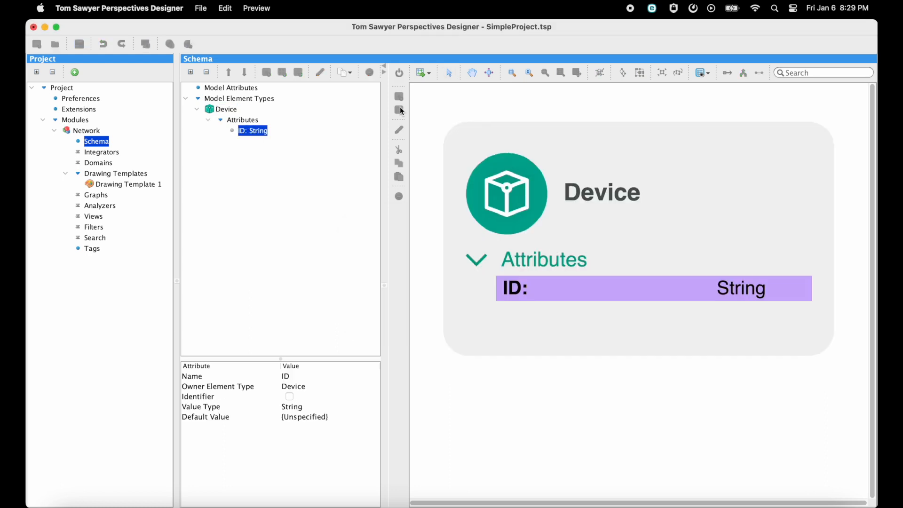
{"action": "left_click", "coordinate": [292, 395]}
{"action": "left_click", "coordinate": [290, 397]}
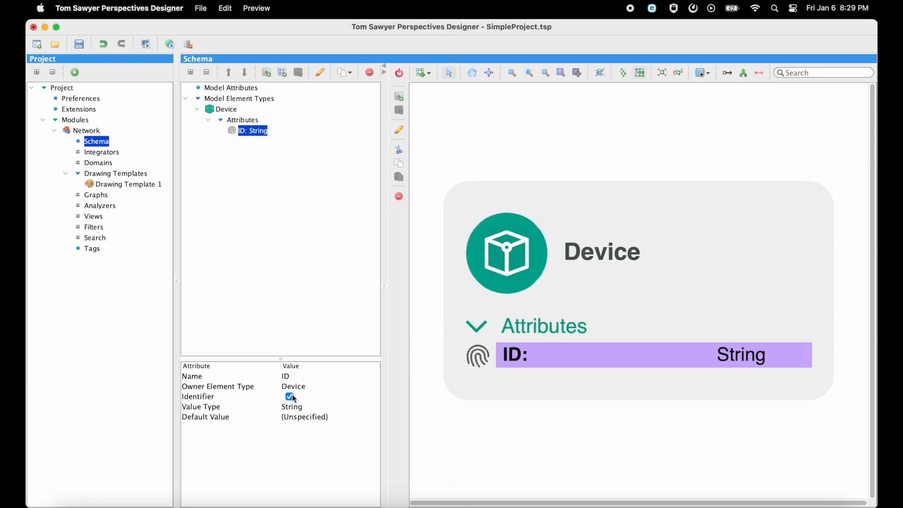
Step: Add a String attribute named Host Name to the Device element type
{"action": "right_click", "coordinate": [712, 228]}
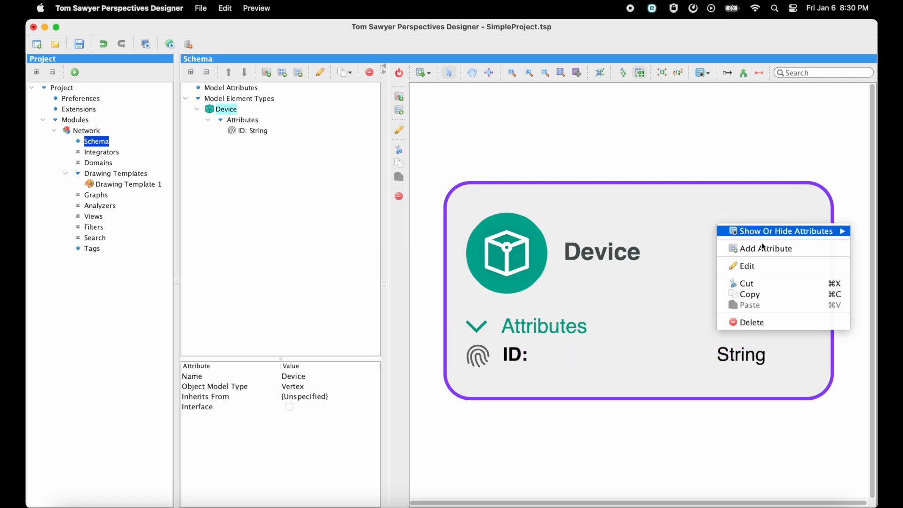
{"action": "left_click", "coordinate": [797, 250]}
{"action": "type", "text": "H"}
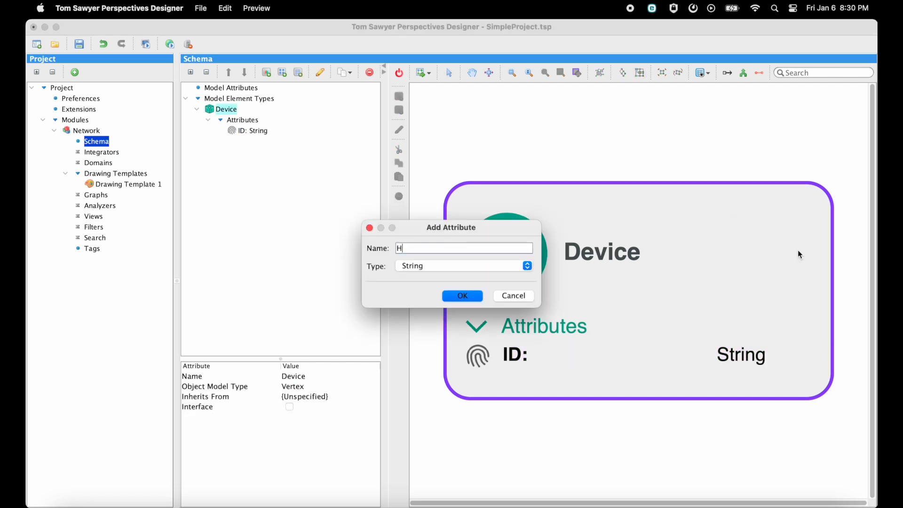
{"action": "type", "text": "ost Name"}
{"action": "key", "text": "Return"}
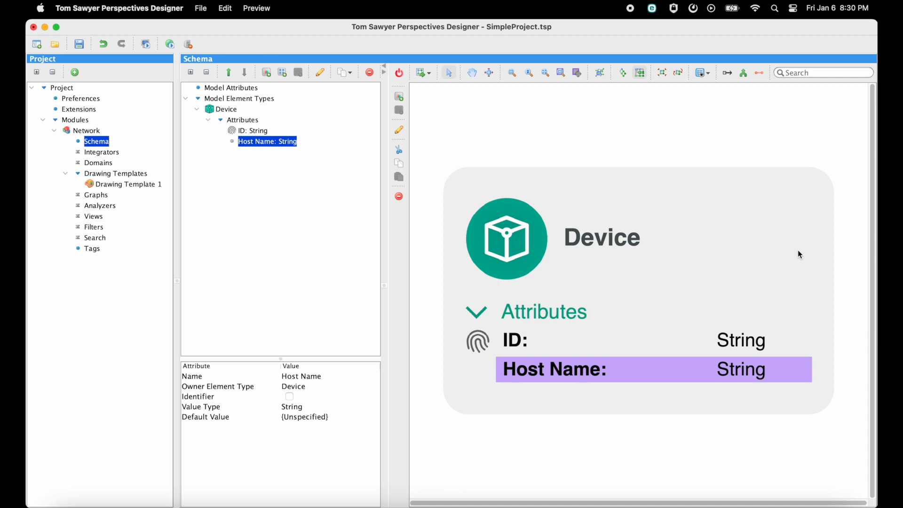
Step: Add a String attribute named Status to the Device element type
{"action": "right_click", "coordinate": [798, 255]}
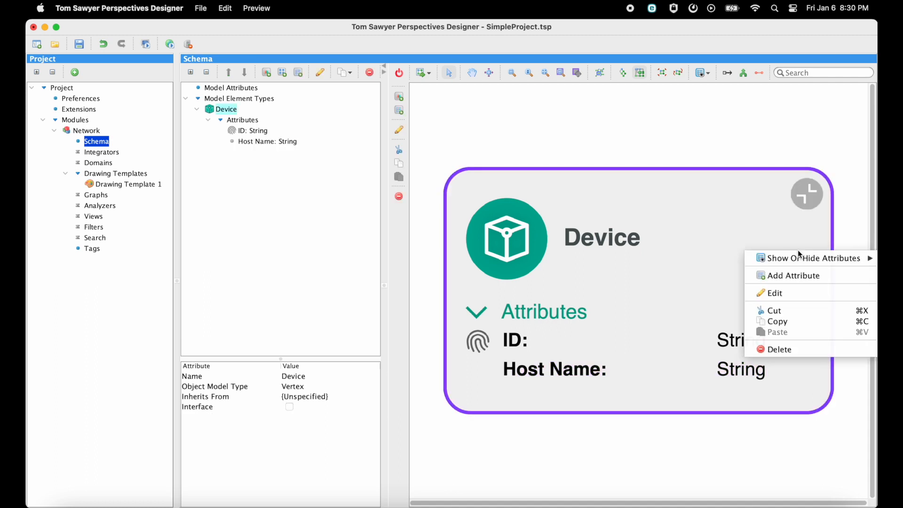
{"action": "left_click", "coordinate": [838, 279]}
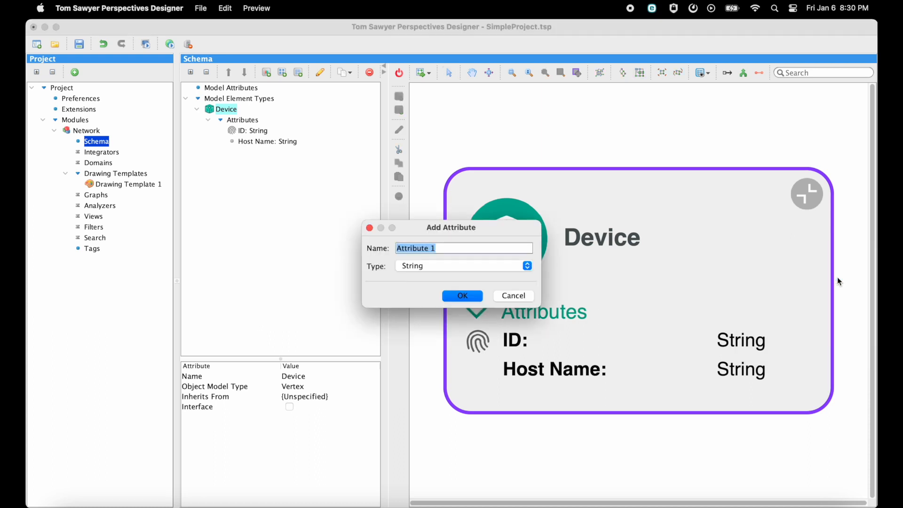
{"action": "type", "text": "Status"}
{"action": "key", "text": "Return"}
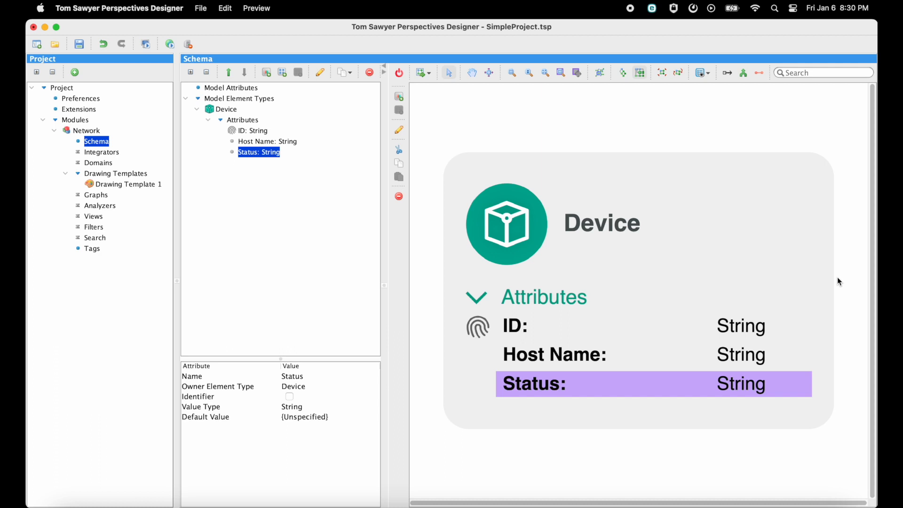
Step: Add an Edge element type named Connection with Device as both its source and target
{"action": "left_click", "coordinate": [400, 97]}
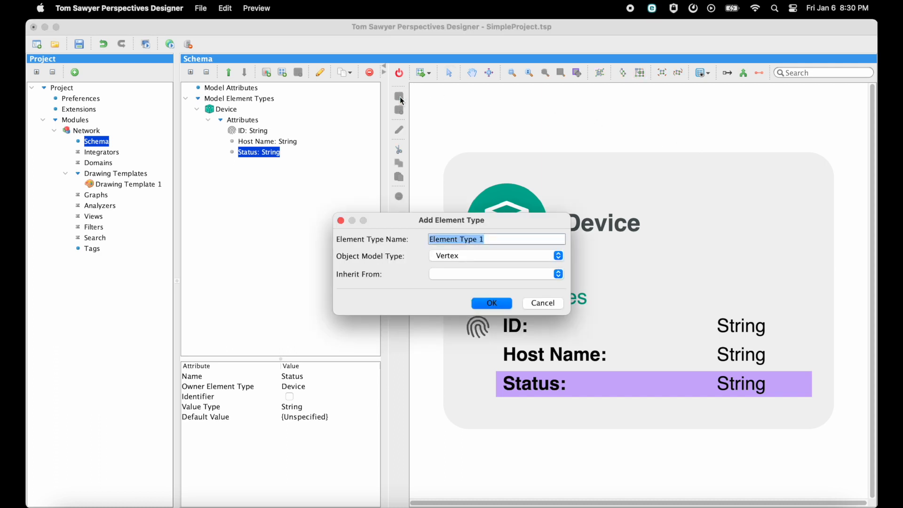
{"action": "type", "text": "Connection"}
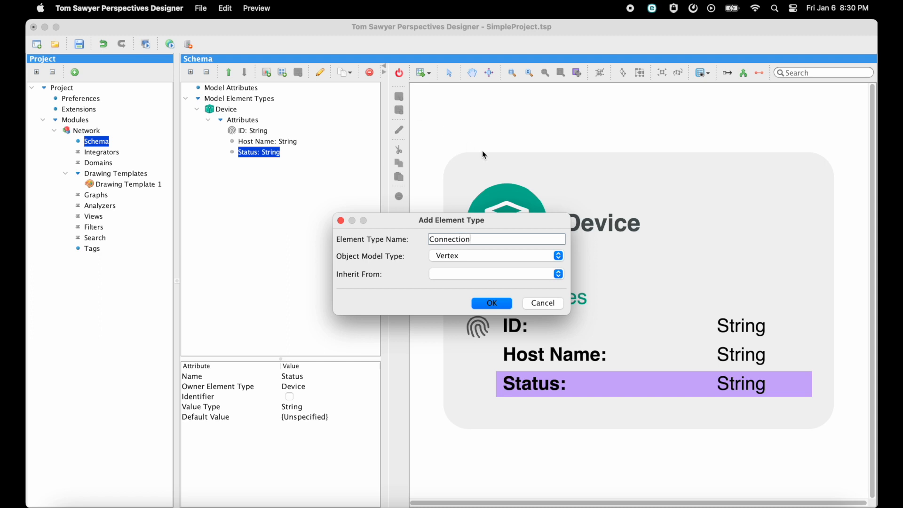
{"action": "left_click", "coordinate": [558, 255]}
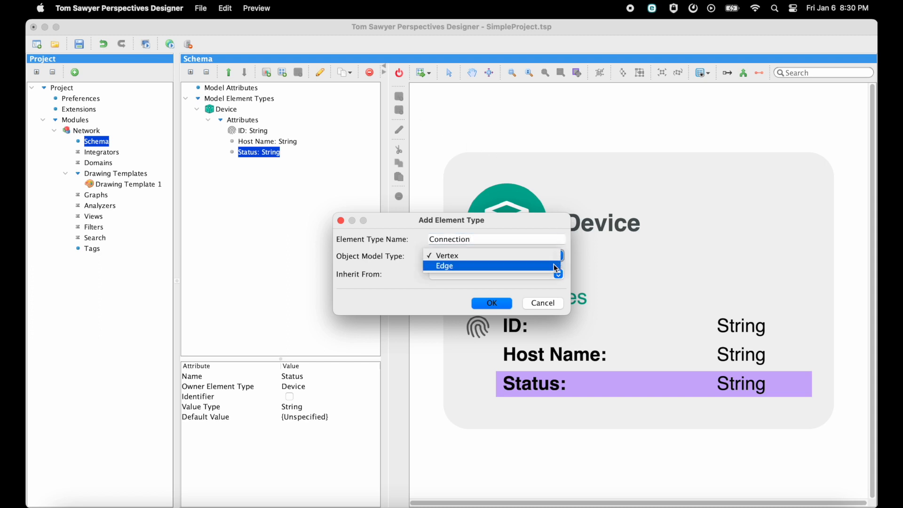
{"action": "left_click", "coordinate": [555, 267]}
{"action": "left_click", "coordinate": [559, 276]}
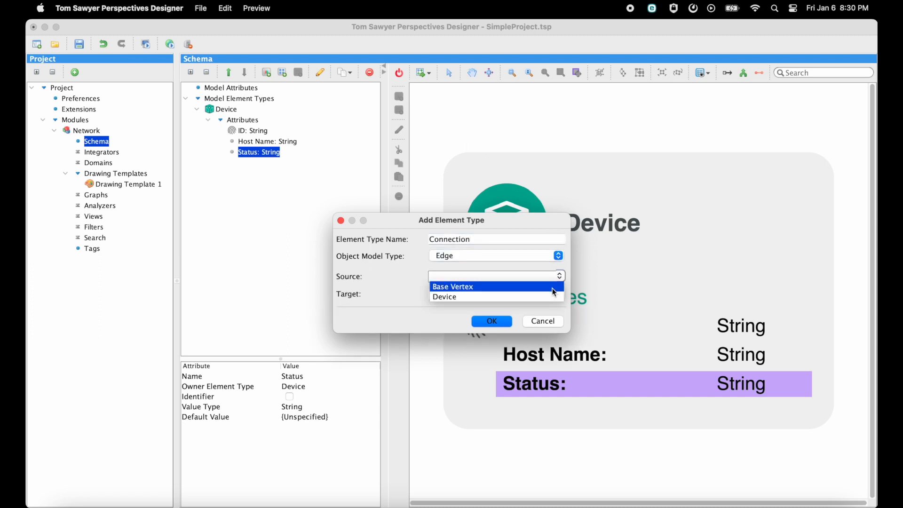
{"action": "left_click", "coordinate": [552, 299]}
{"action": "left_click", "coordinate": [559, 294]}
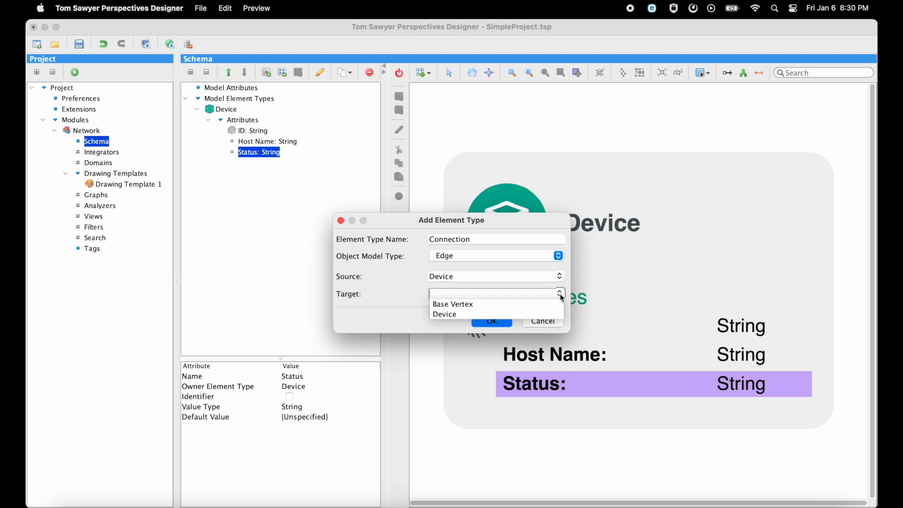
{"action": "left_click", "coordinate": [551, 312]}
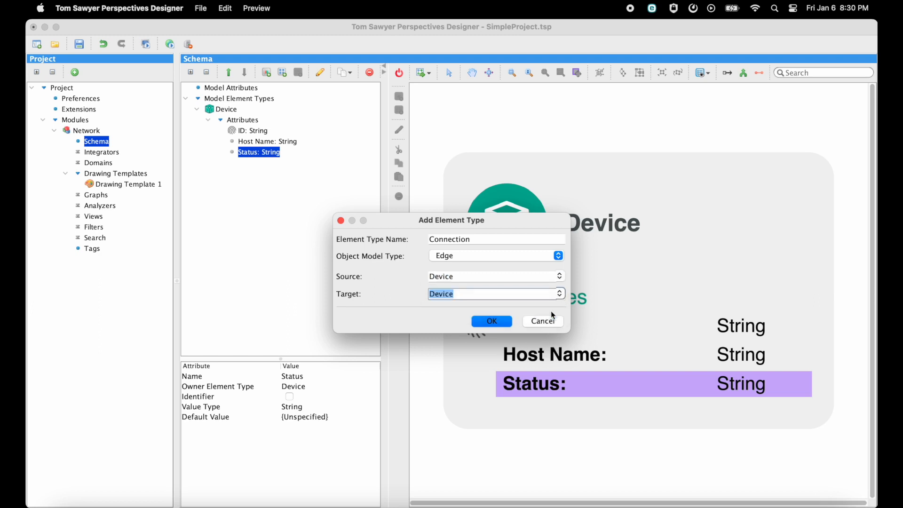
{"action": "left_click", "coordinate": [508, 325]}
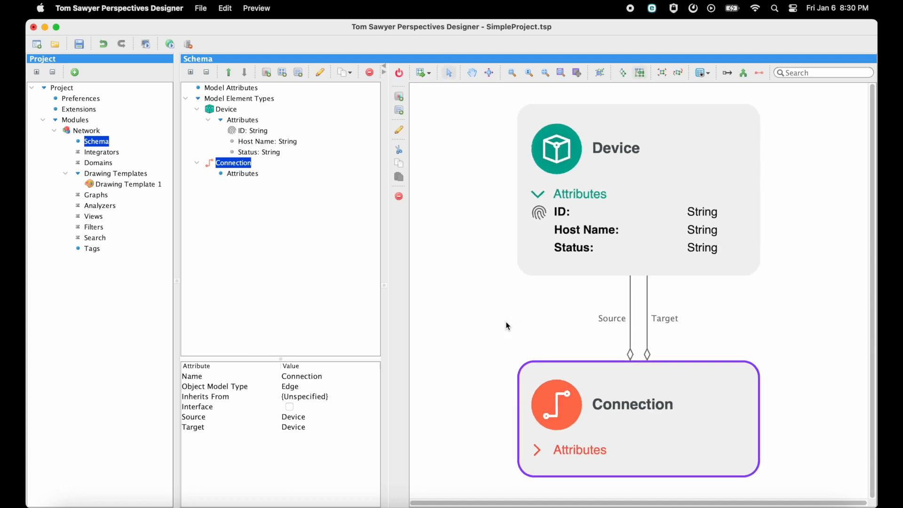
Step: Add a String attribute named ID to the Connection element type and mark it as the identifier
{"action": "mouse_move", "coordinate": [690, 384]}
{"action": "right_click", "coordinate": [689, 380]}
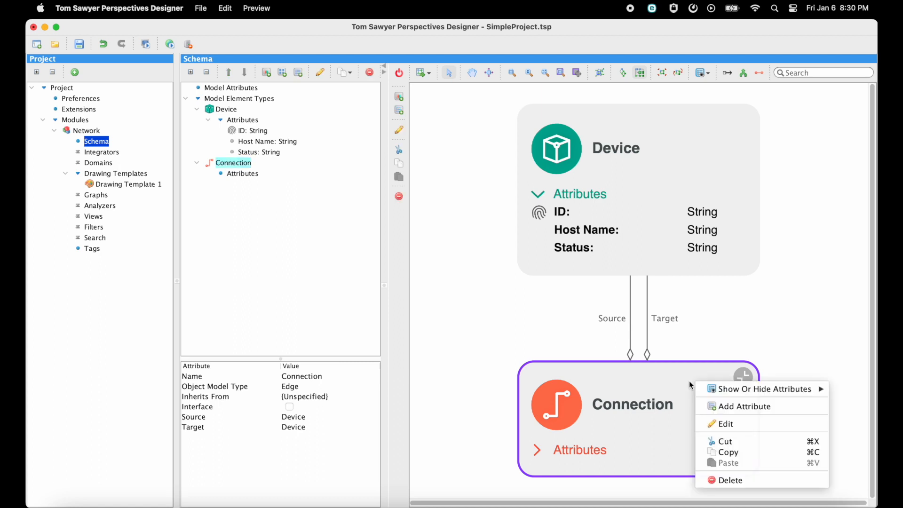
{"action": "left_click", "coordinate": [785, 408]}
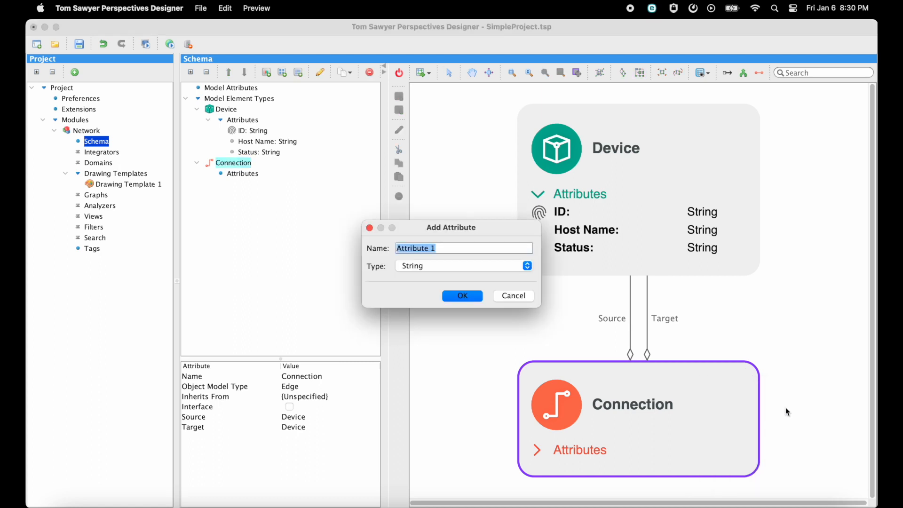
{"action": "type", "text": "ID"}
{"action": "key", "text": "Return"}
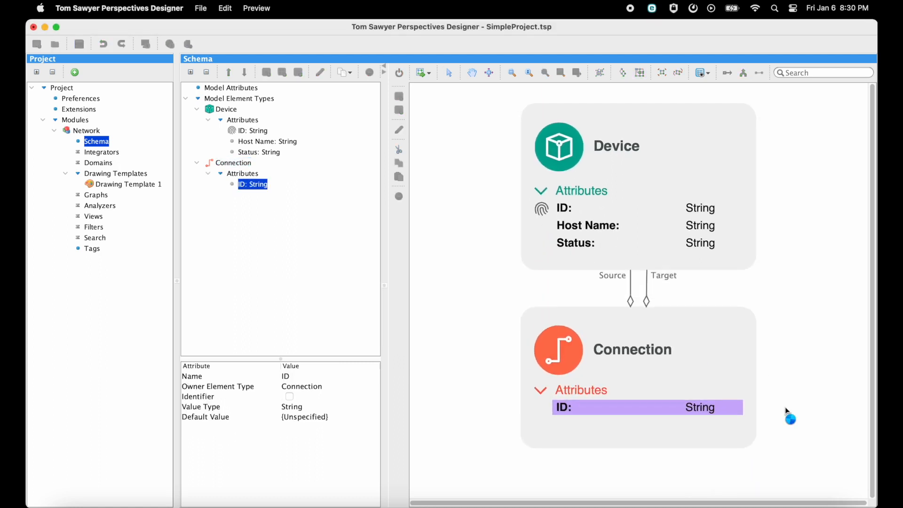
{"action": "left_click", "coordinate": [290, 397]}
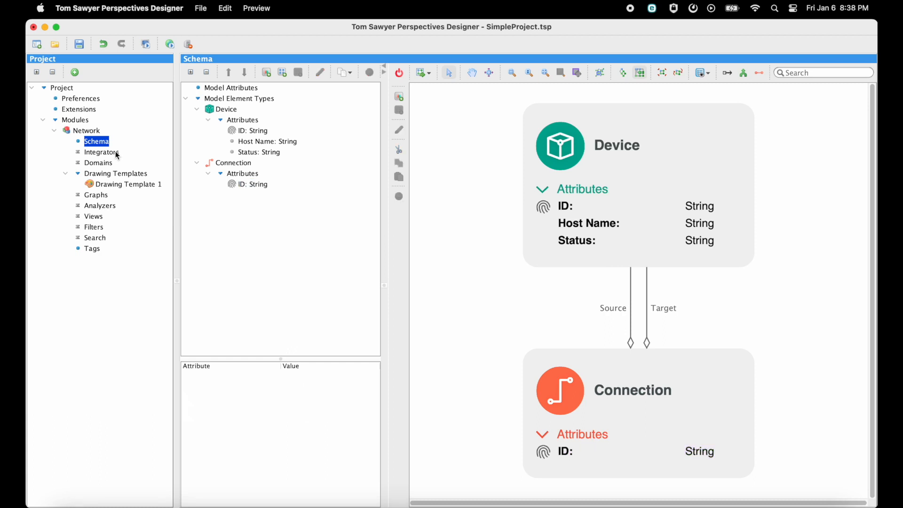
Step: Add an Excel integrator named Network Excel Data to the Network module
{"action": "left_click", "coordinate": [118, 156]}
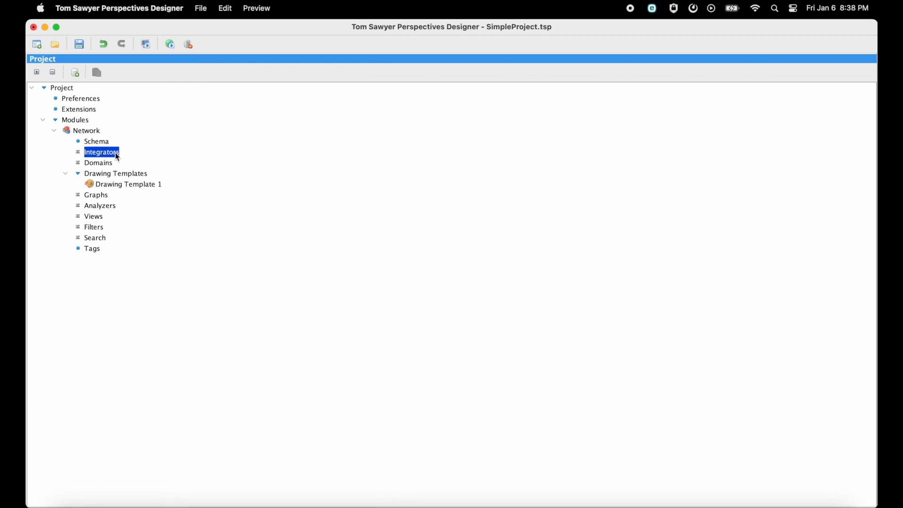
{"action": "right_click", "coordinate": [117, 155]}
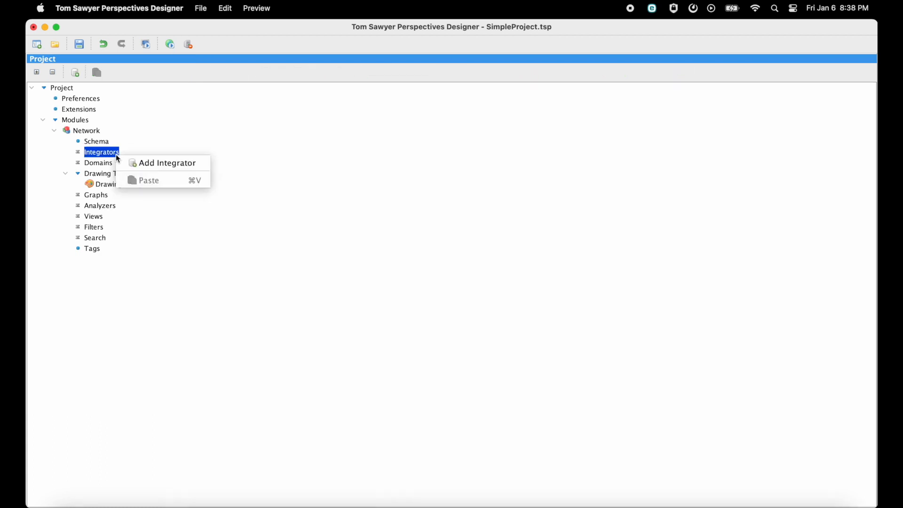
{"action": "left_click", "coordinate": [208, 163]}
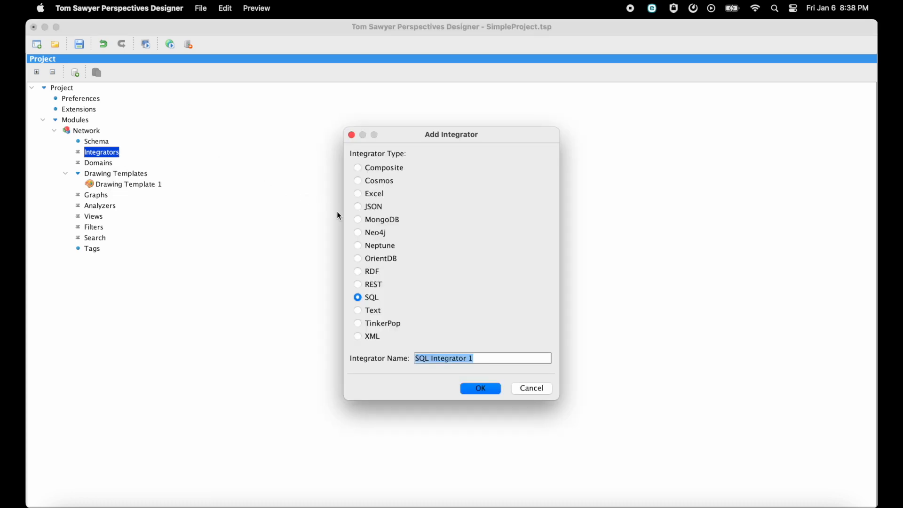
{"action": "left_click", "coordinate": [358, 193]}
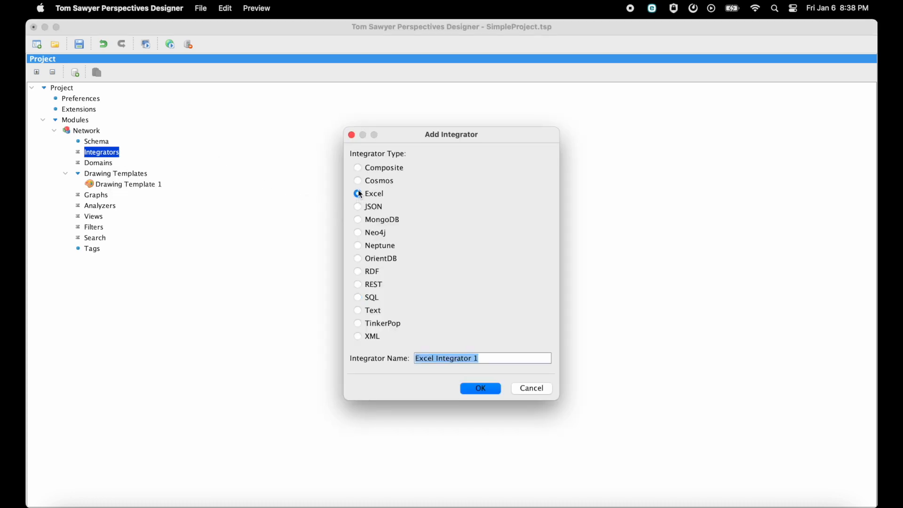
{"action": "type", "text": "Network"}
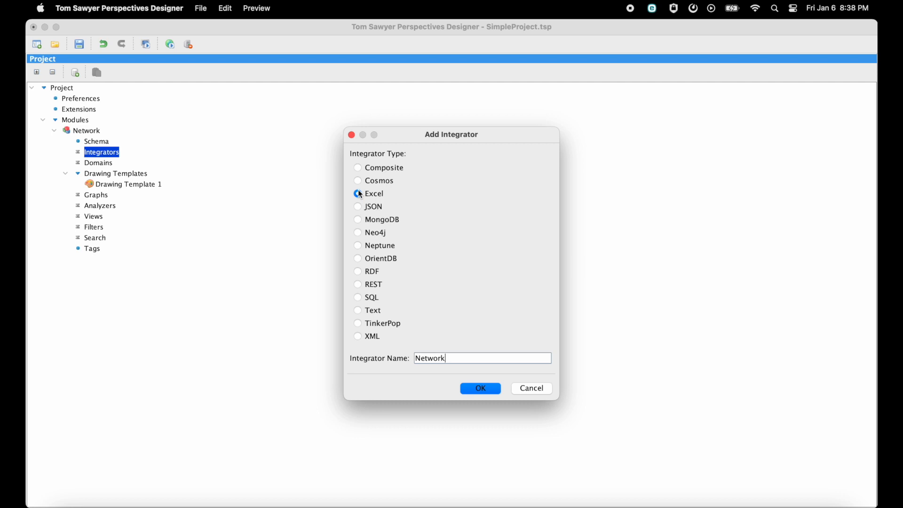
{"action": "type", "text": " Excel Data"}
{"action": "key", "text": "Return"}
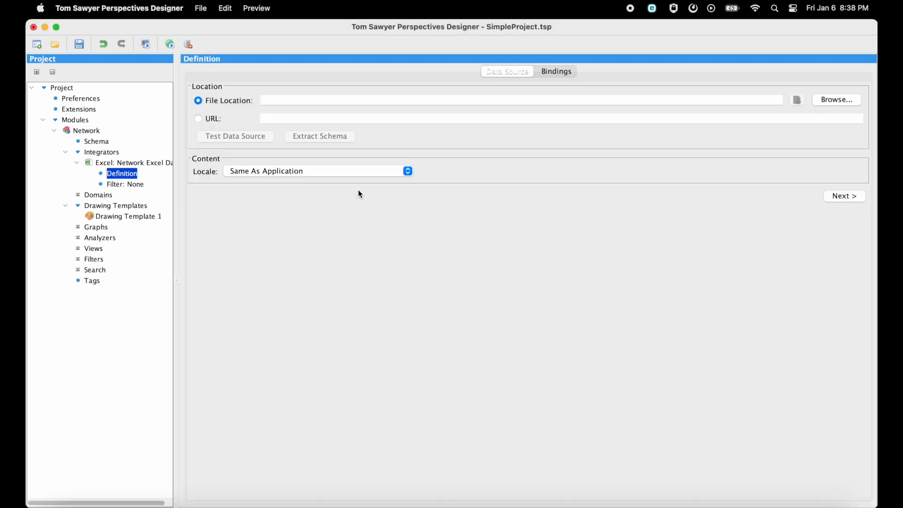
Step: Set the Excel integrator's file location to Simple.xls in the WorkingDirectory data folder and test the data source
{"action": "left_click", "coordinate": [840, 99]}
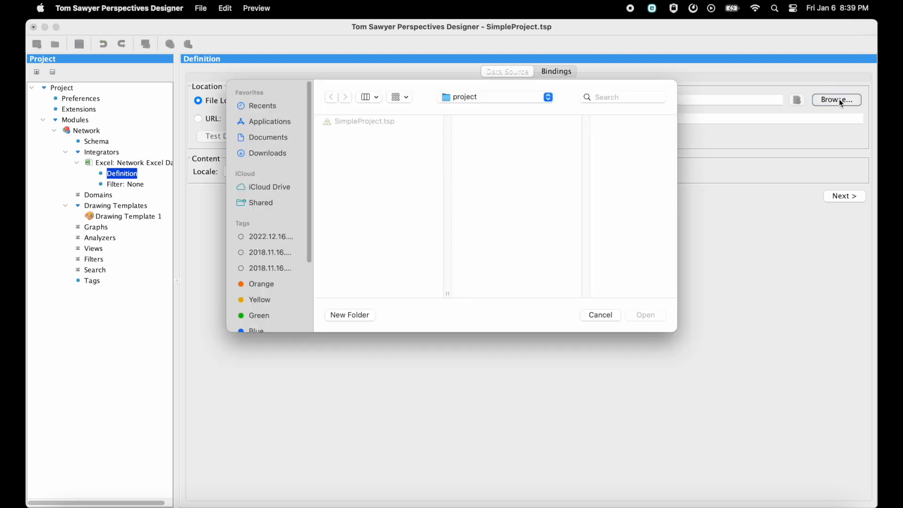
{"action": "left_click", "coordinate": [546, 97]}
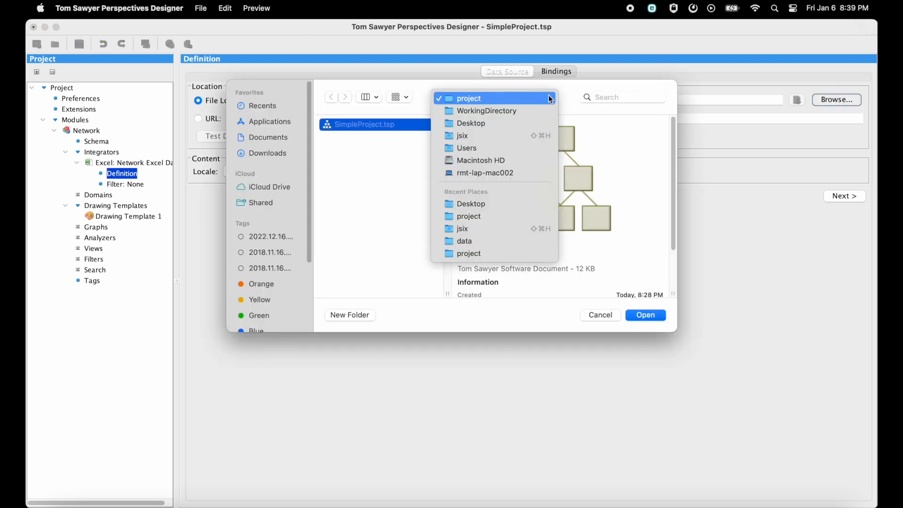
{"action": "left_click", "coordinate": [546, 112]}
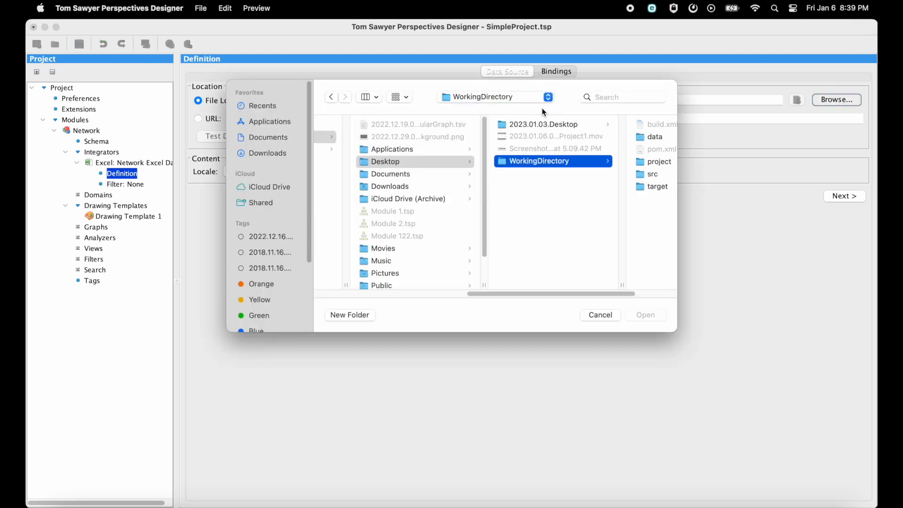
{"action": "left_click", "coordinate": [651, 137]}
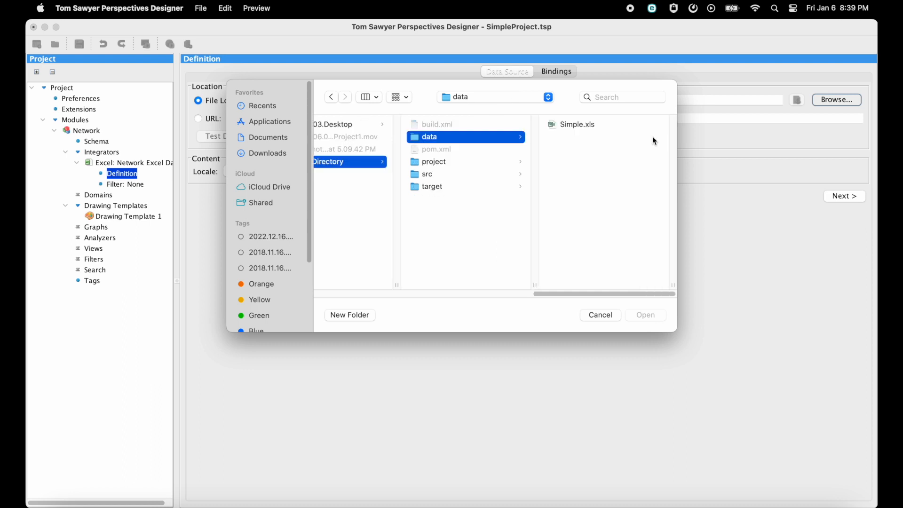
{"action": "left_click", "coordinate": [608, 122]}
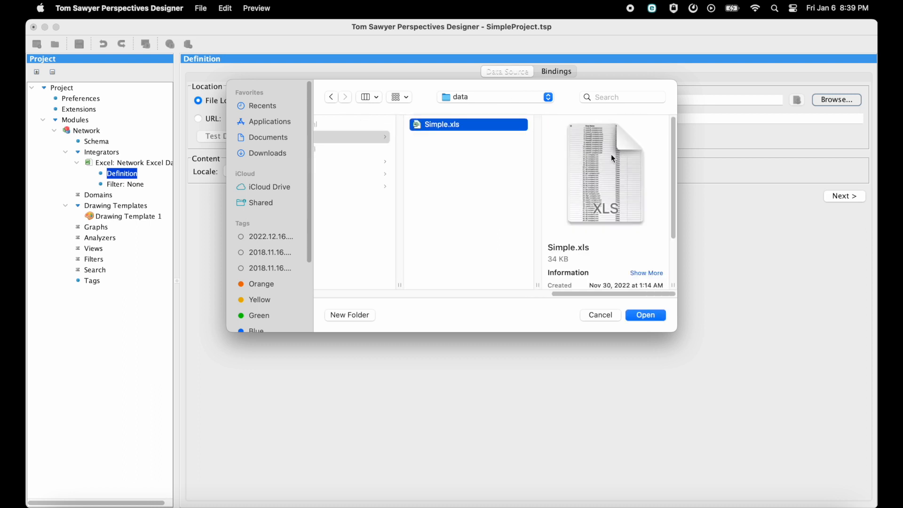
{"action": "left_click", "coordinate": [659, 315]}
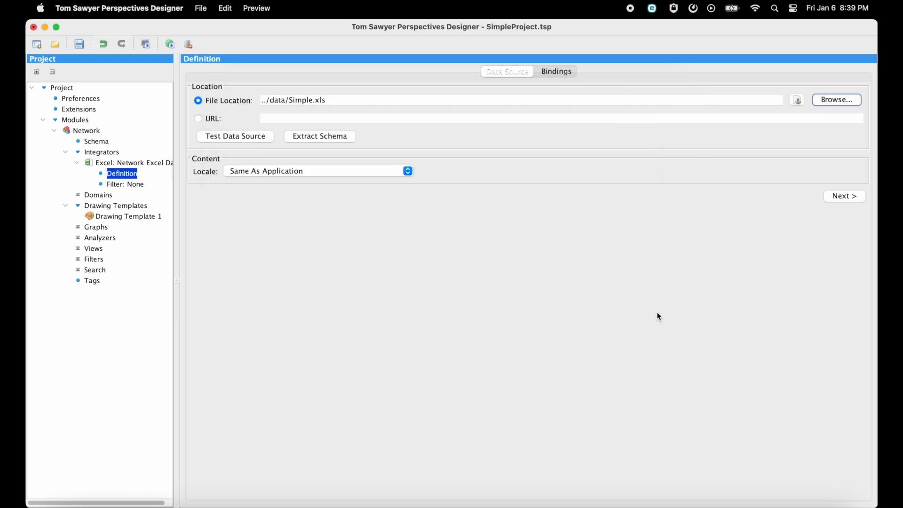
{"action": "left_click", "coordinate": [232, 139]}
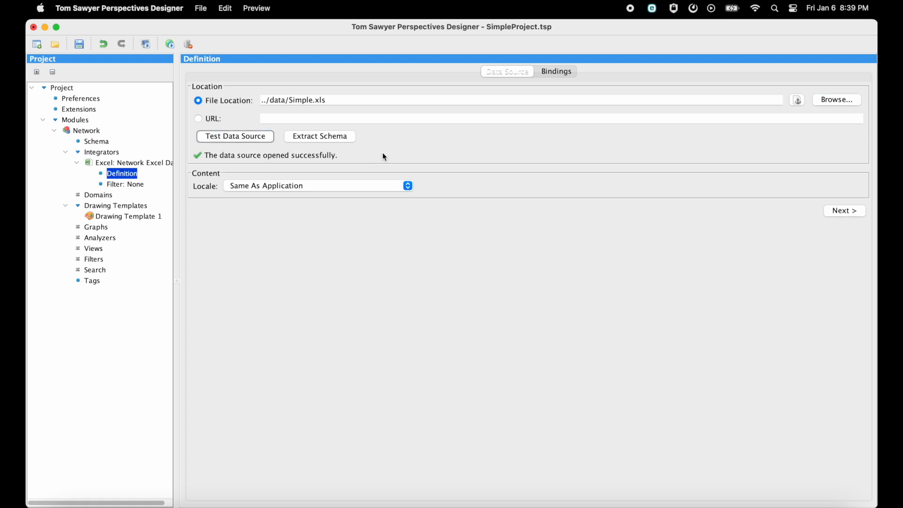
Step: Load the Excel content in the bindings and bind the Device element type to the Device sheet with active region A2:C+
{"action": "left_click", "coordinate": [567, 71]}
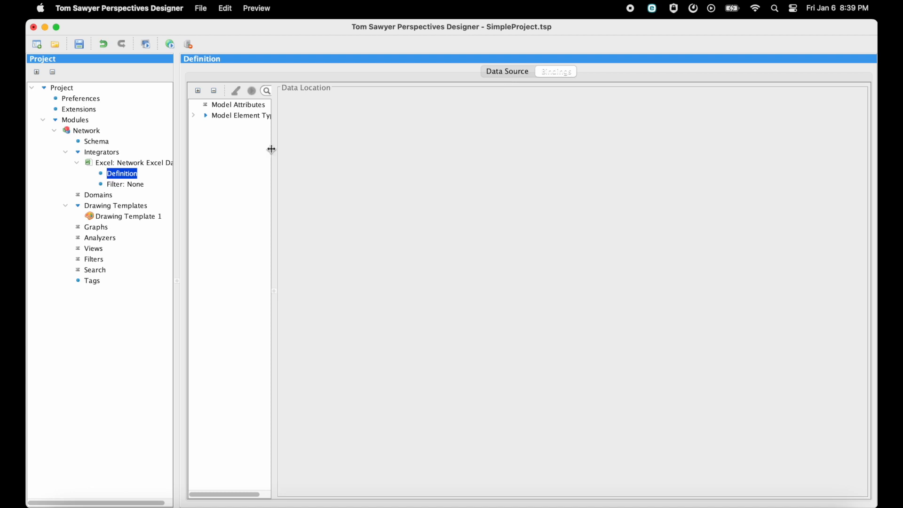
{"action": "left_click_drag", "start_coordinate": [272, 149], "coordinate": [290, 146]}
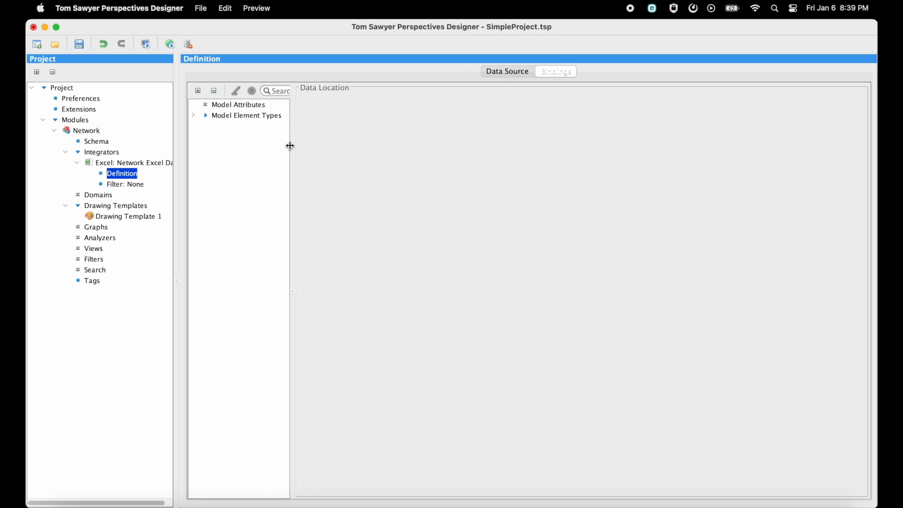
{"action": "left_click", "coordinate": [194, 118]}
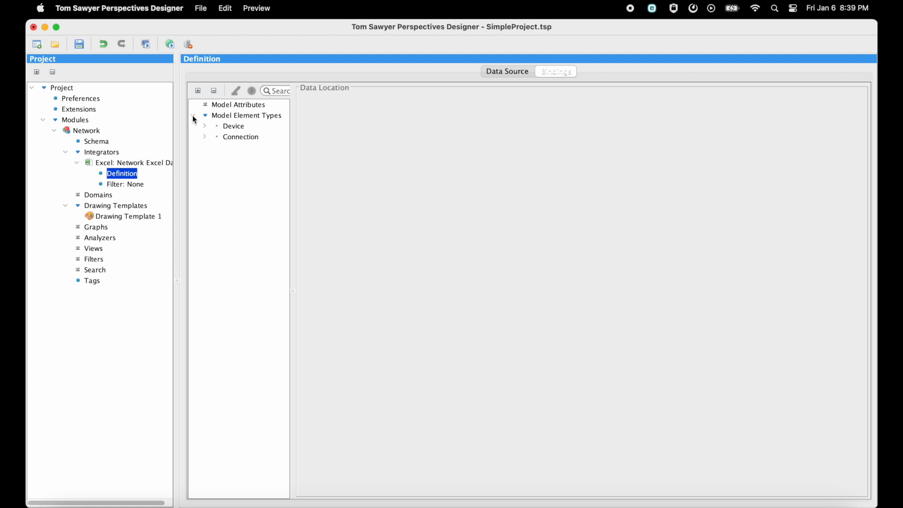
{"action": "left_click", "coordinate": [235, 126]}
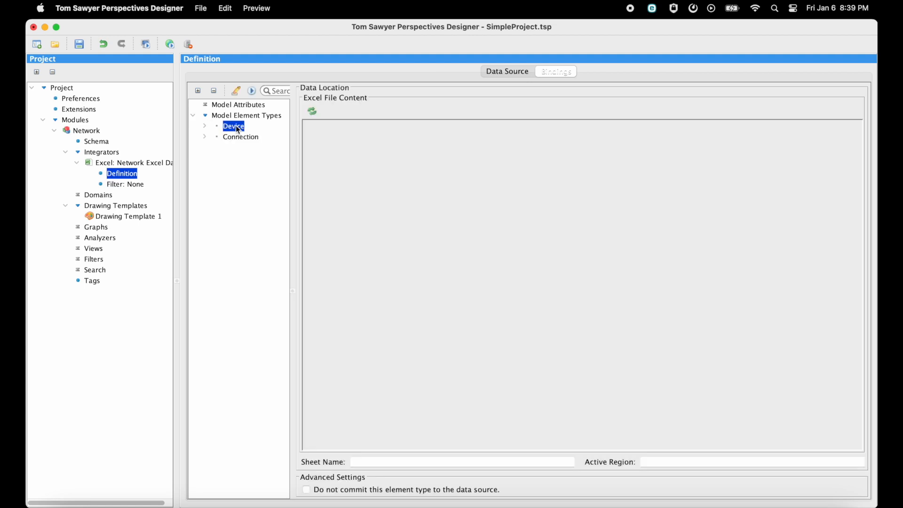
{"action": "left_click", "coordinate": [313, 111]}
{"action": "left_click", "coordinate": [349, 150]}
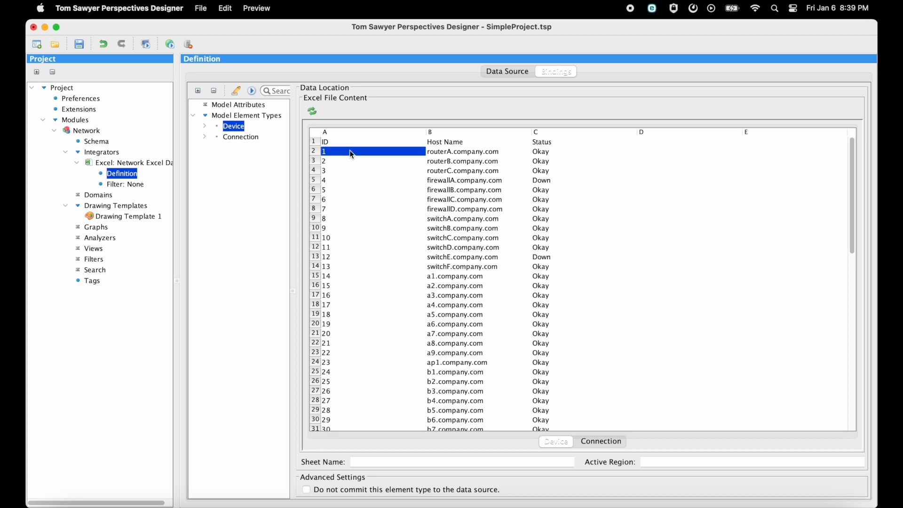
{"action": "scroll", "coordinate": [567, 323], "scroll_direction": "down", "scroll_amount": 15}
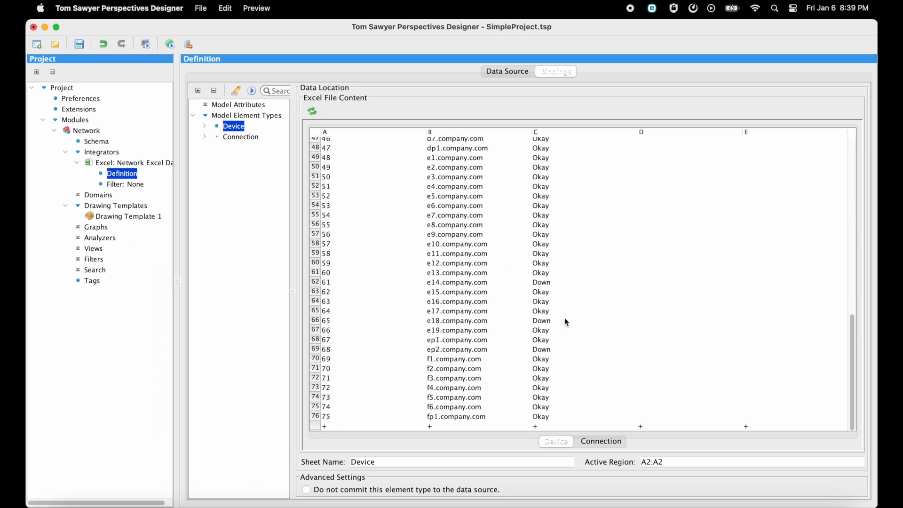
{"action": "left_click", "coordinate": [571, 424], "text": "shift"}
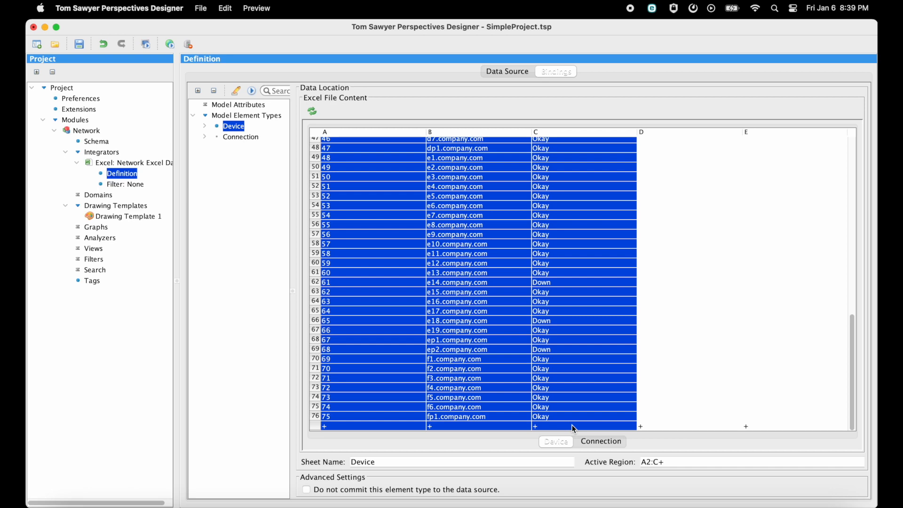
Step: Bind the Device attributes ID, Host Name and Status to columns A, B and C respectively
{"action": "left_click", "coordinate": [204, 127]}
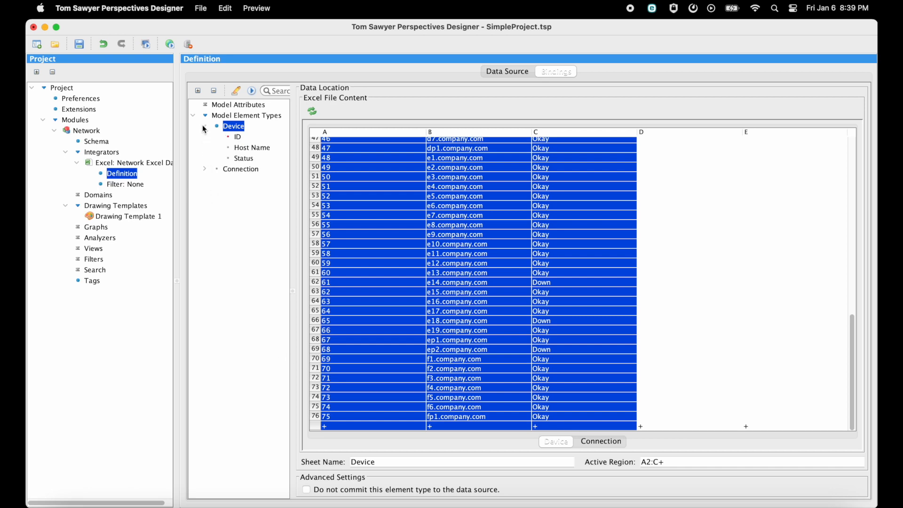
{"action": "left_click", "coordinate": [238, 138]}
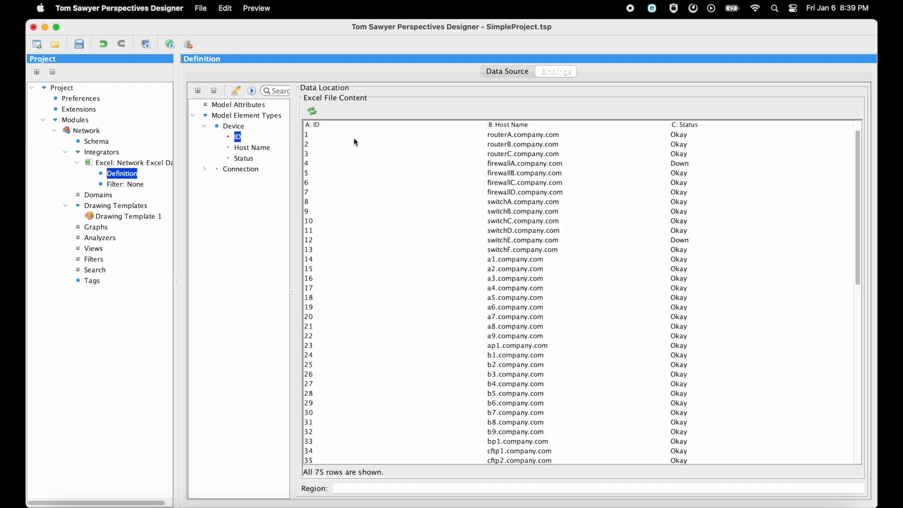
{"action": "left_click", "coordinate": [349, 126]}
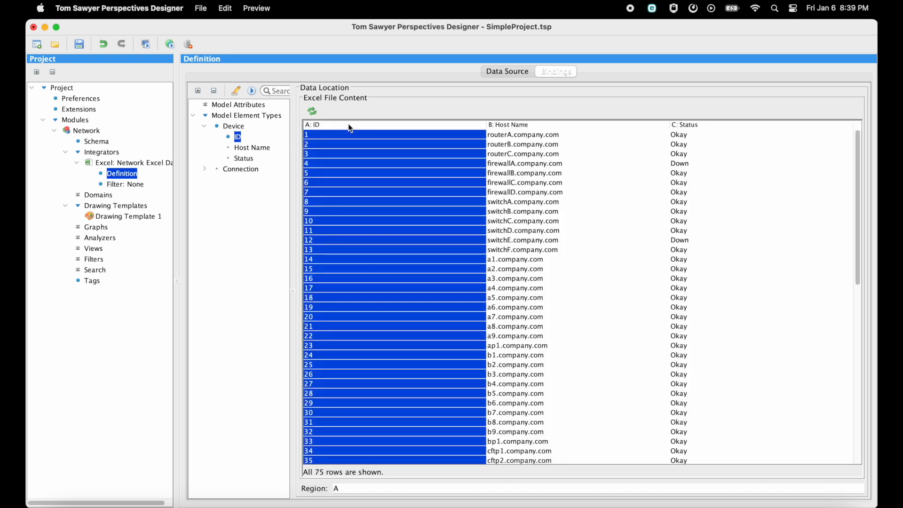
{"action": "left_click", "coordinate": [264, 146]}
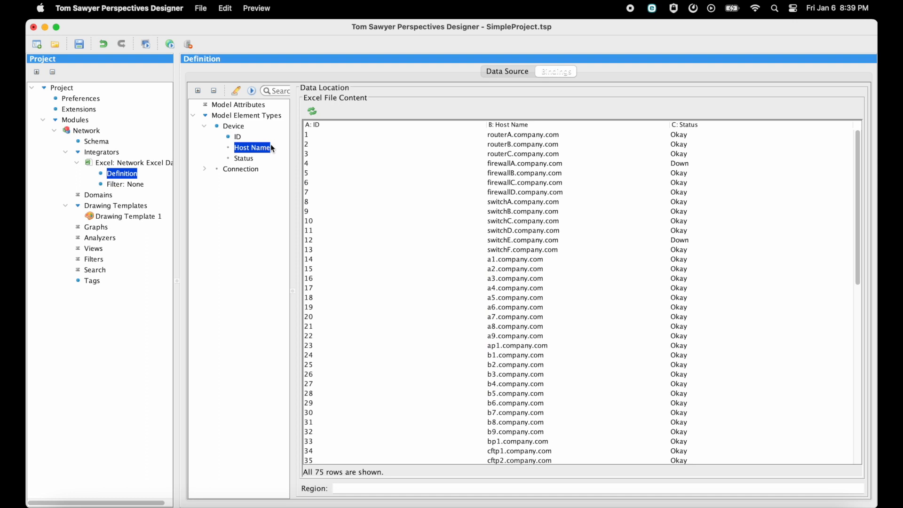
{"action": "left_click", "coordinate": [538, 125]}
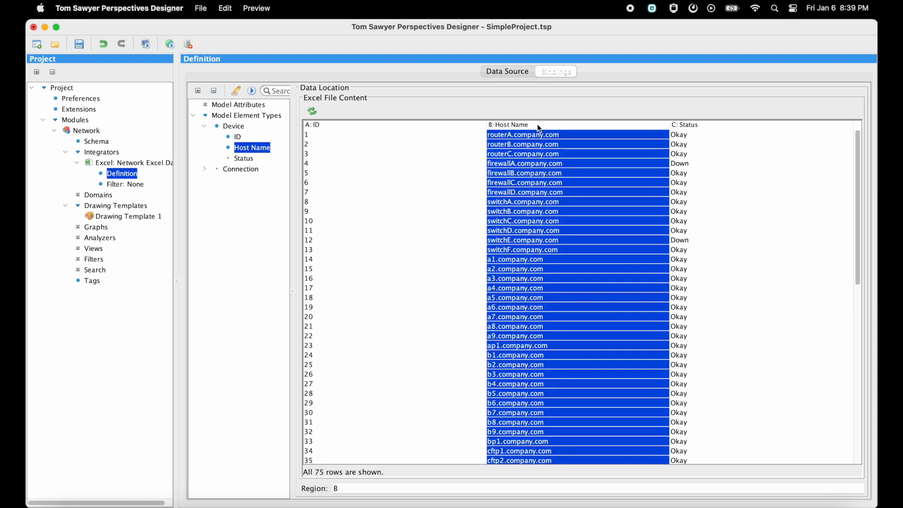
{"action": "left_click", "coordinate": [252, 159]}
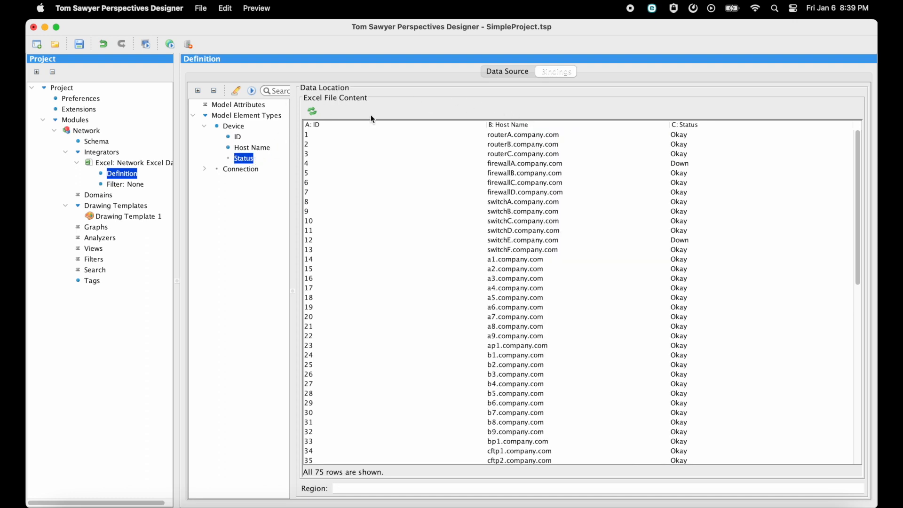
{"action": "left_click", "coordinate": [749, 124]}
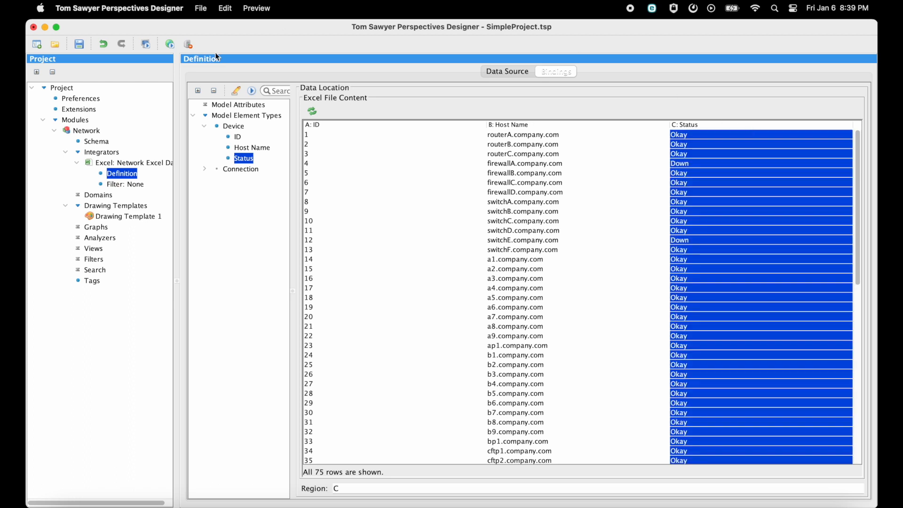
Step: Bind the Connection element type to the Connection sheet, covering columns A to C from row 2 through the table's continuation row
{"action": "left_click", "coordinate": [238, 170]}
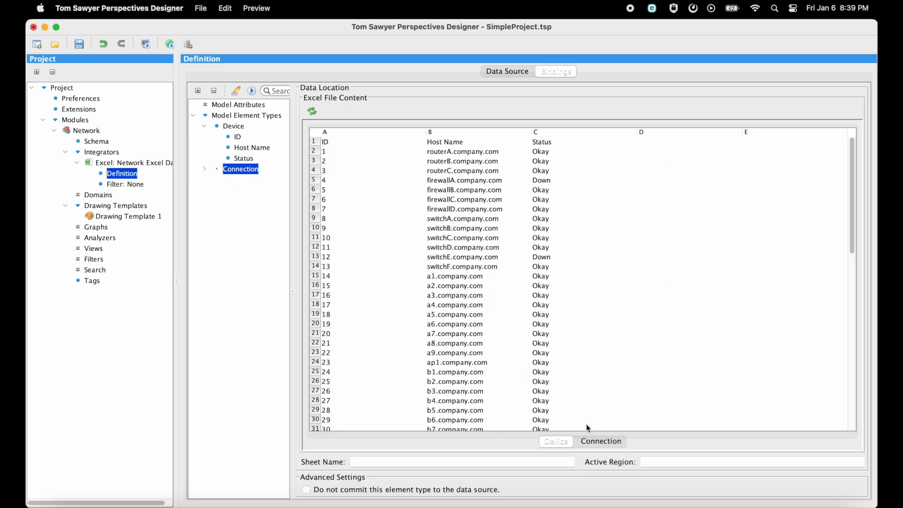
{"action": "left_click", "coordinate": [600, 441]}
{"action": "left_click", "coordinate": [342, 155]}
{"action": "scroll", "coordinate": [510, 305], "scroll_direction": "down", "scroll_amount": 15}
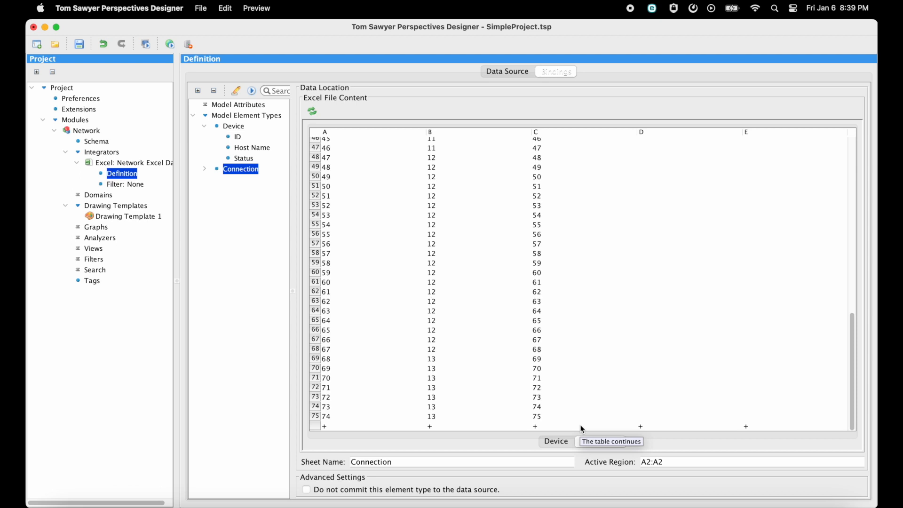
{"action": "left_click", "coordinate": [579, 425], "text": "shift"}
Step: Bind Connection's ID to column A, Source ID to column B (From Device) and Target ID to column C (To Device)
{"action": "left_click", "coordinate": [203, 168]}
{"action": "left_click", "coordinate": [239, 202]}
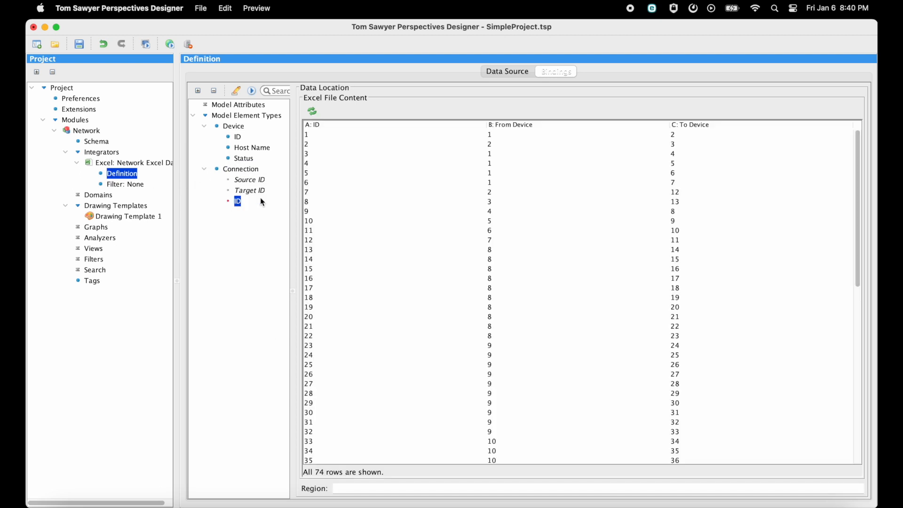
{"action": "left_click", "coordinate": [373, 128]}
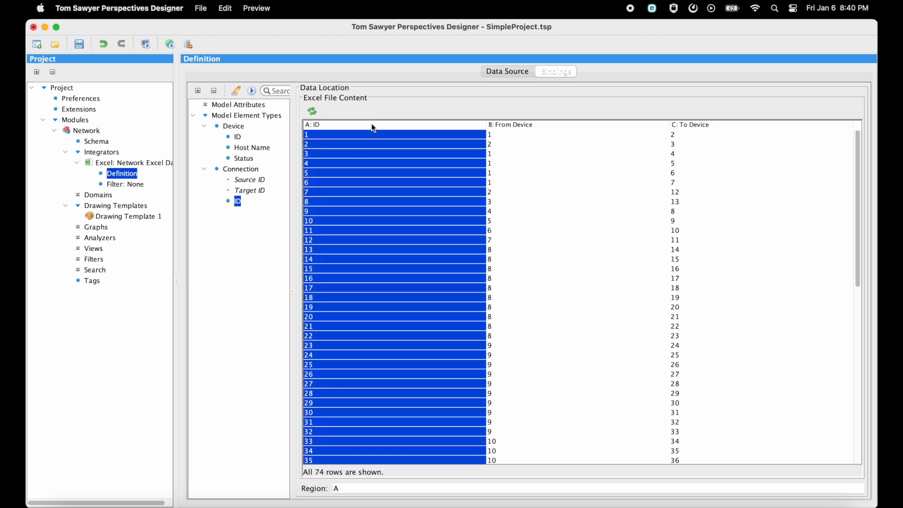
{"action": "left_click", "coordinate": [245, 179]}
{"action": "left_click", "coordinate": [505, 125]}
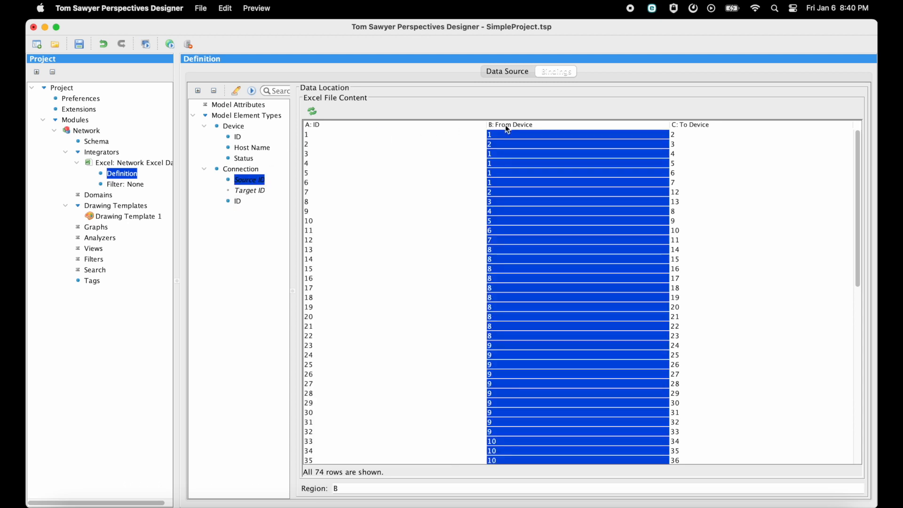
{"action": "left_click", "coordinate": [257, 192]}
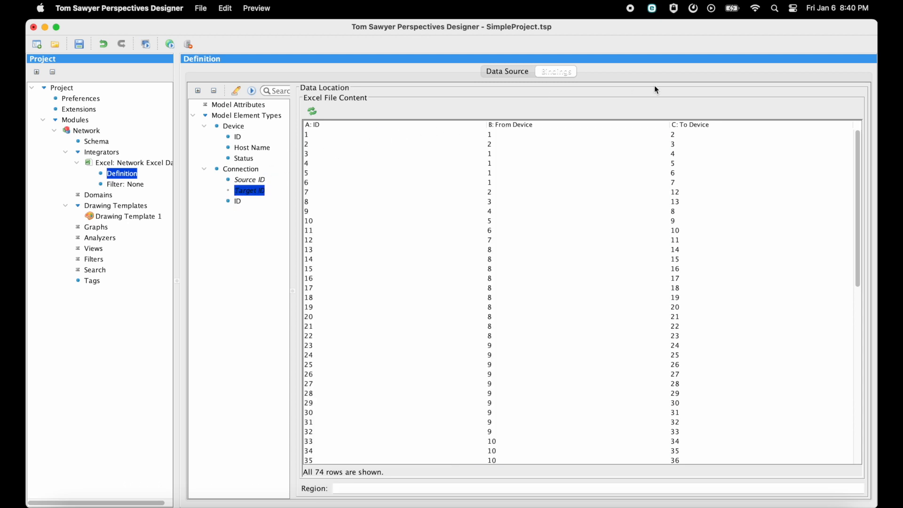
{"action": "left_click", "coordinate": [703, 125]}
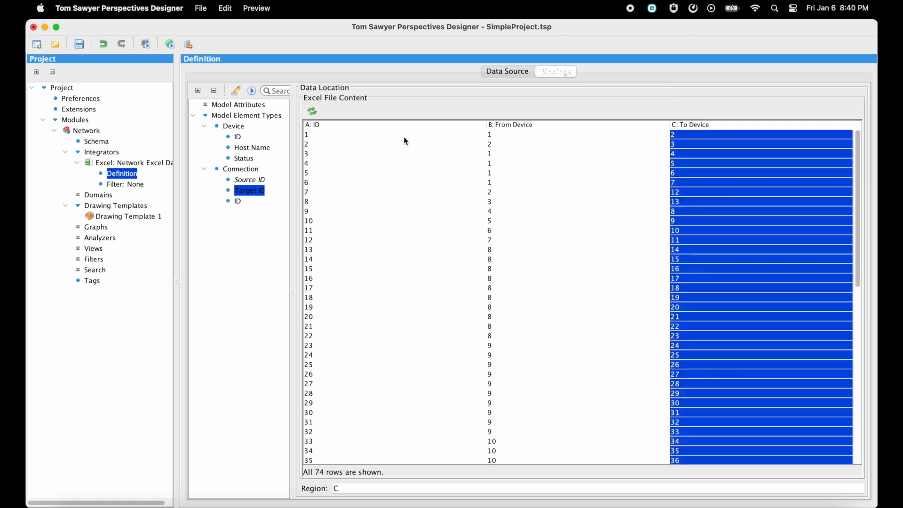
Step: Preview the Device model elements produced by the bindings, and close the preview
{"action": "left_click", "coordinate": [245, 128]}
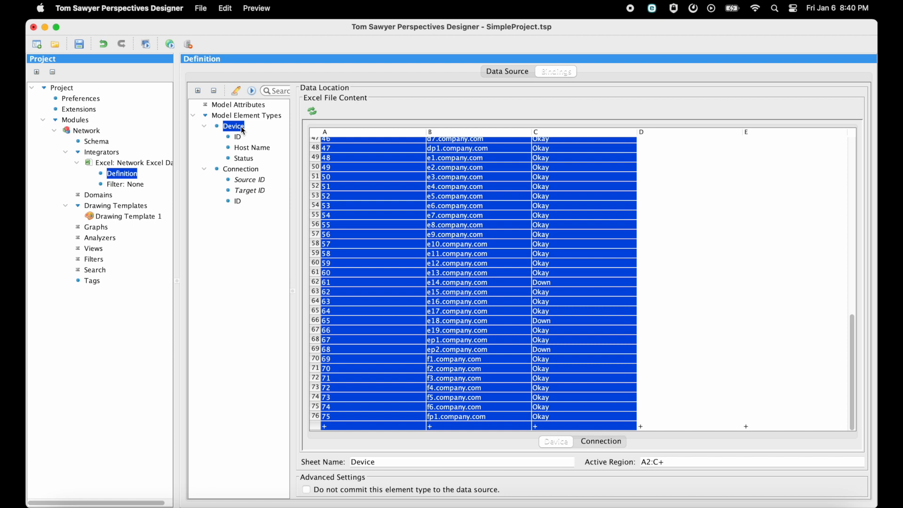
{"action": "left_click", "coordinate": [253, 90]}
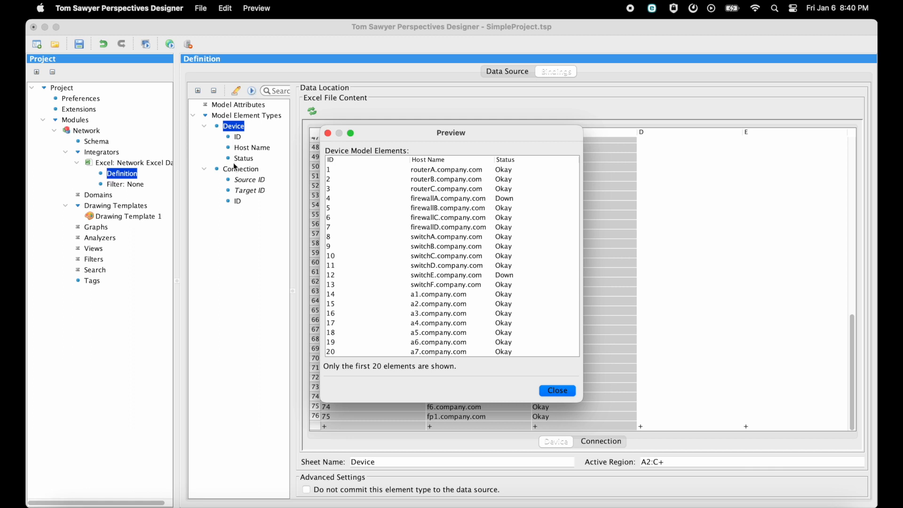
{"action": "left_click", "coordinate": [557, 391]}
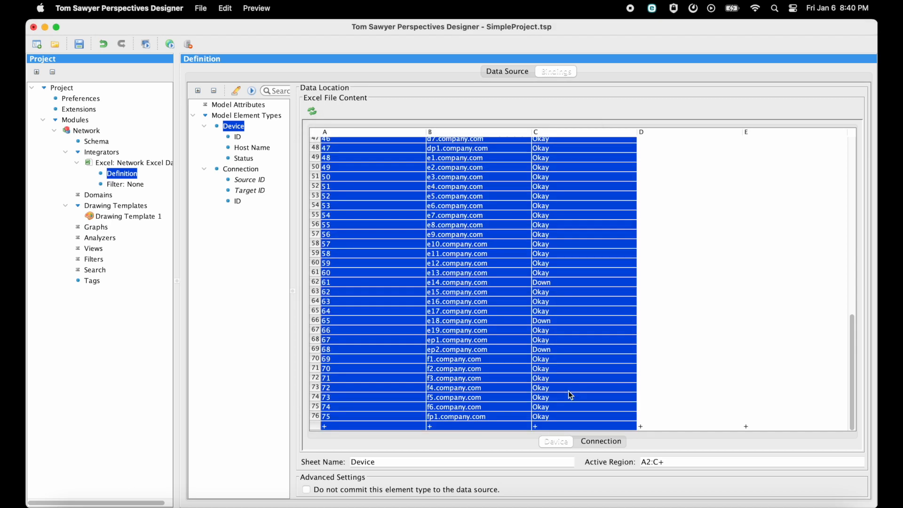
Step: Add a Drawing view named Network Map to the Network module with the Device and Connection domains
{"action": "left_click", "coordinate": [96, 249]}
{"action": "right_click", "coordinate": [101, 249]}
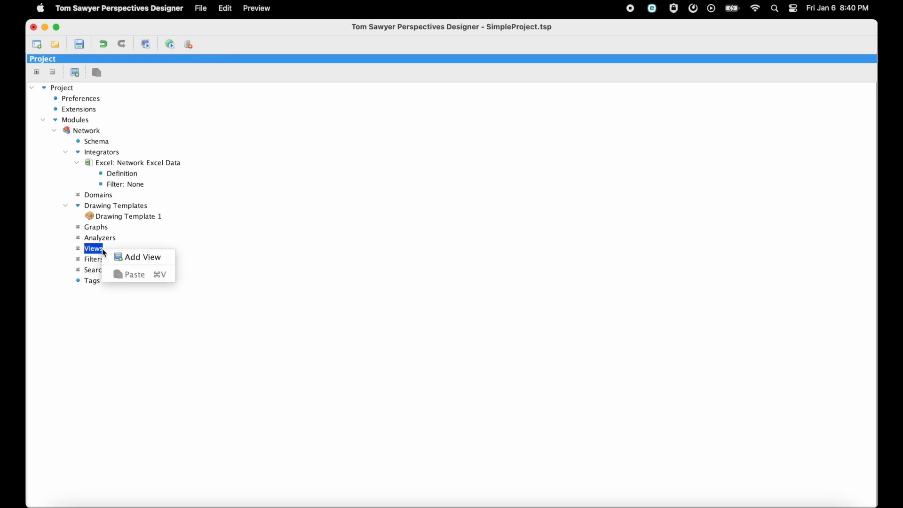
{"action": "left_click", "coordinate": [168, 262]}
{"action": "type", "text": "Network Ma"}
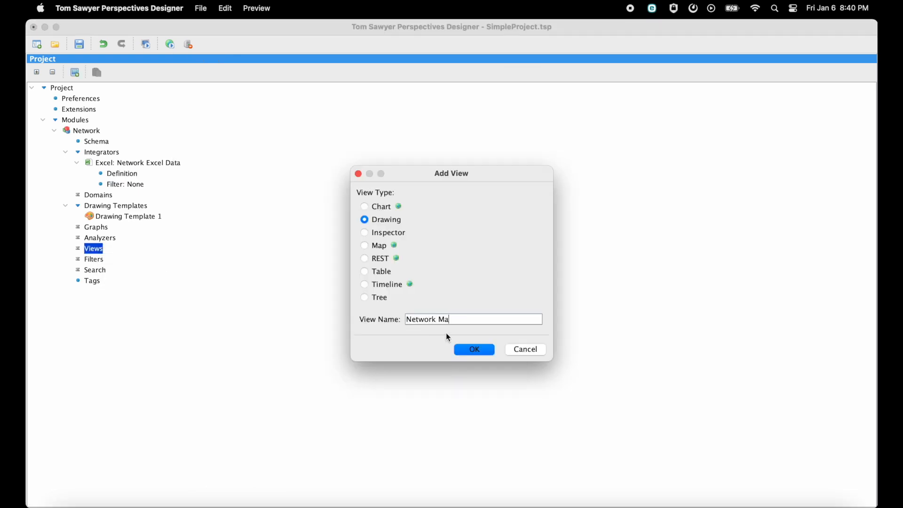
{"action": "key", "text": "Return"}
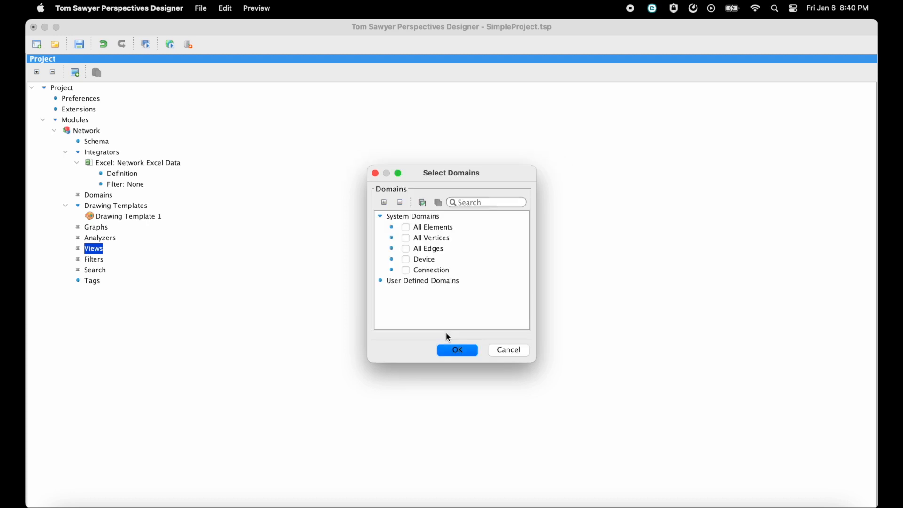
{"action": "left_click", "coordinate": [405, 260]}
{"action": "left_click", "coordinate": [406, 270]}
{"action": "left_click", "coordinate": [471, 349]}
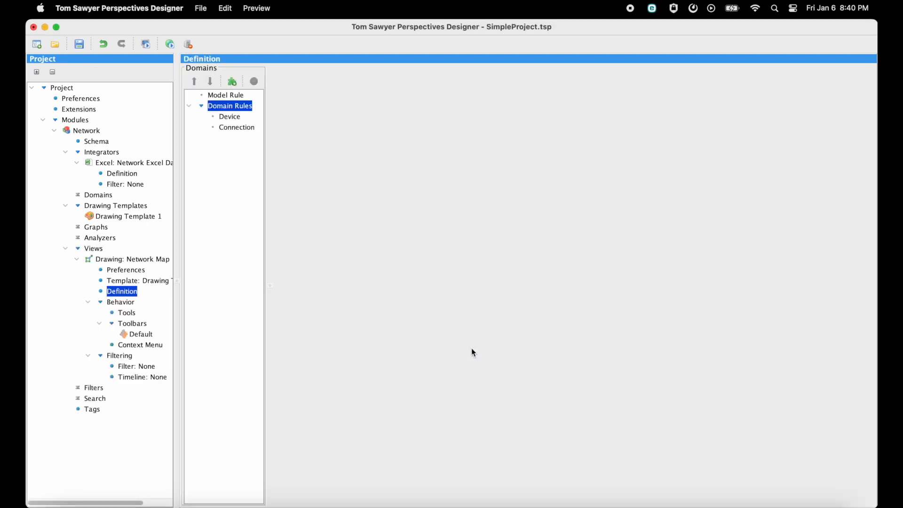
Step: Give the Device domain rule an Add Node action described as "Add Device as Node", and launch the web preview
{"action": "left_click", "coordinate": [240, 117]}
{"action": "right_click", "coordinate": [316, 98]}
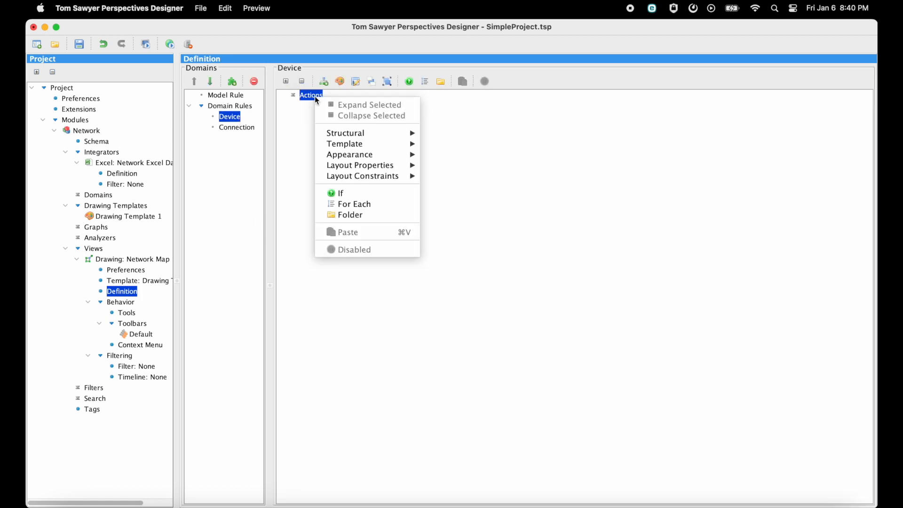
{"action": "mouse_move", "coordinate": [399, 134]}
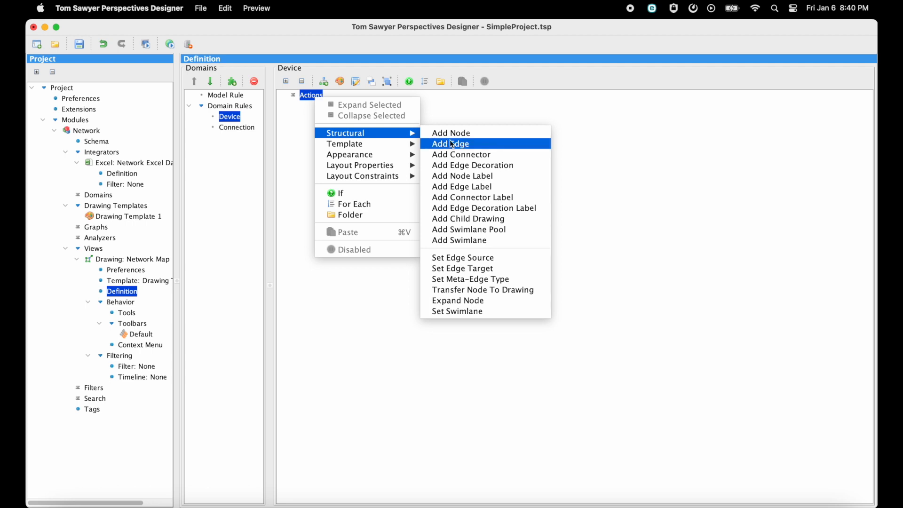
{"action": "left_click", "coordinate": [491, 135]}
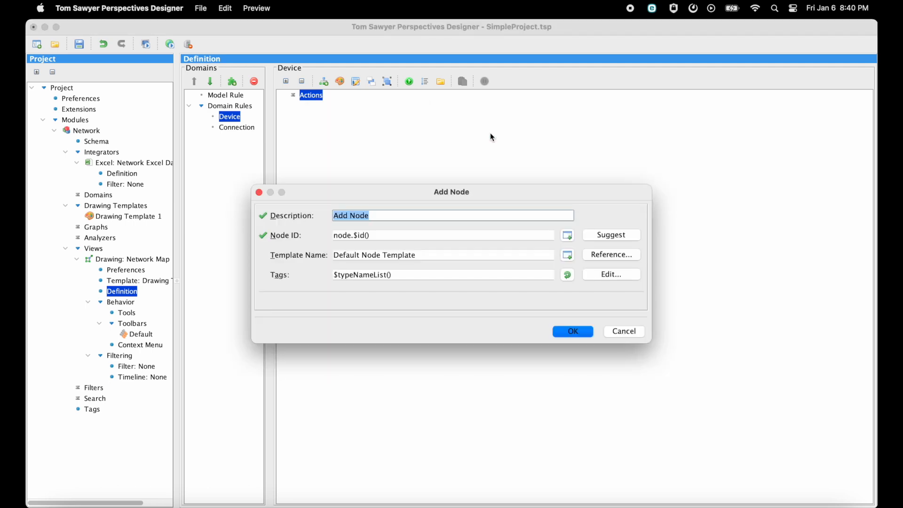
{"action": "type", "text": "Add Device as Node"}
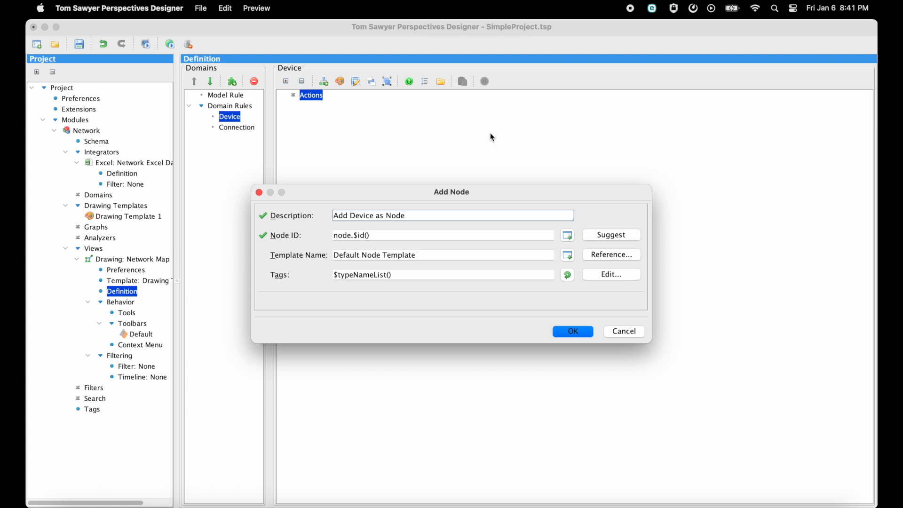
{"action": "key", "text": "Return"}
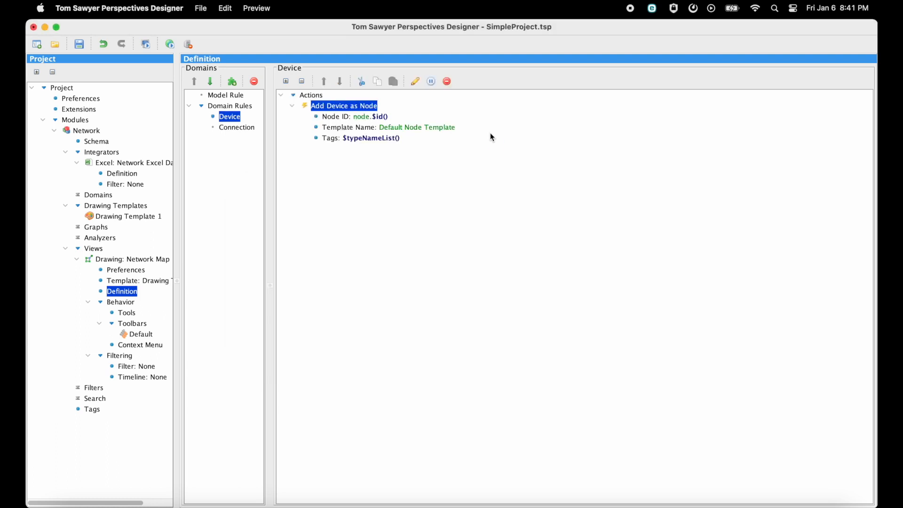
{"action": "left_click", "coordinate": [172, 44]}
Step: Set the UI type of the Default Node Template in Drawing Template 1 to the basic Ellipse
{"action": "left_click", "coordinate": [136, 216]}
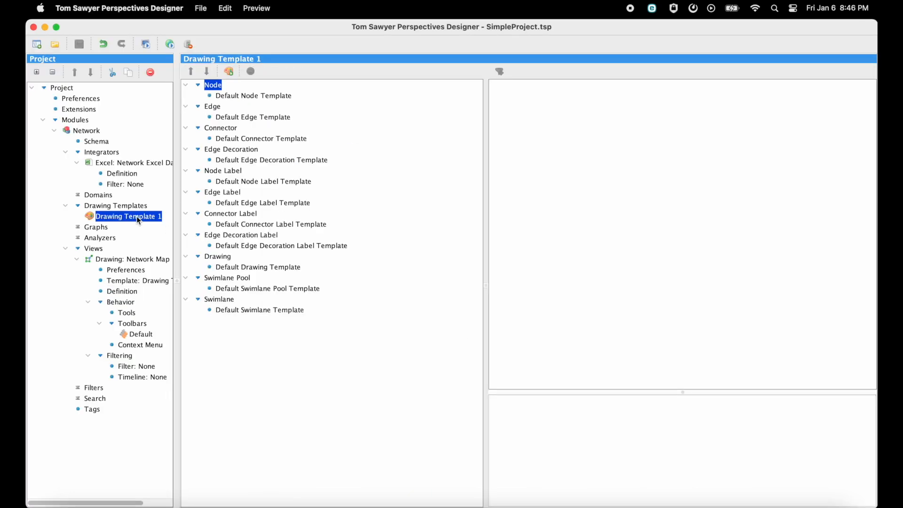
{"action": "left_click", "coordinate": [278, 96]}
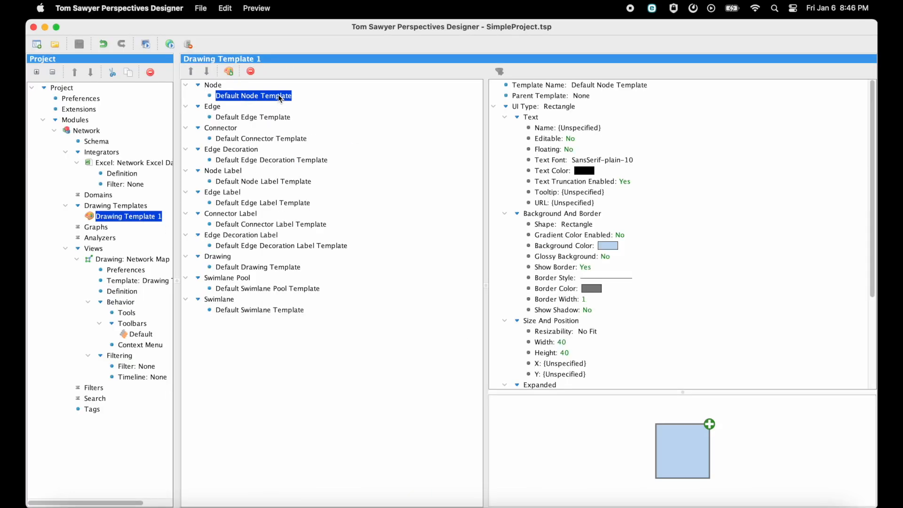
{"action": "double_click", "coordinate": [568, 106]}
{"action": "left_click", "coordinate": [421, 222]}
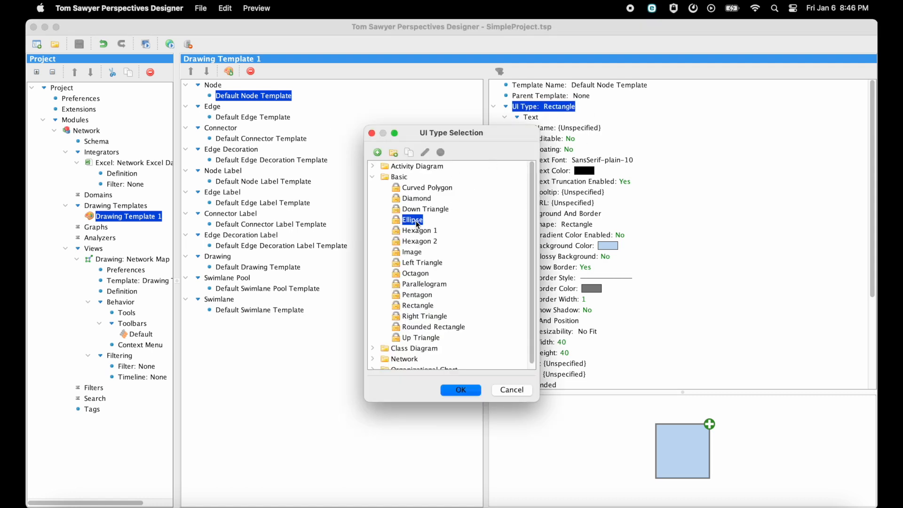
{"action": "left_click", "coordinate": [460, 389]}
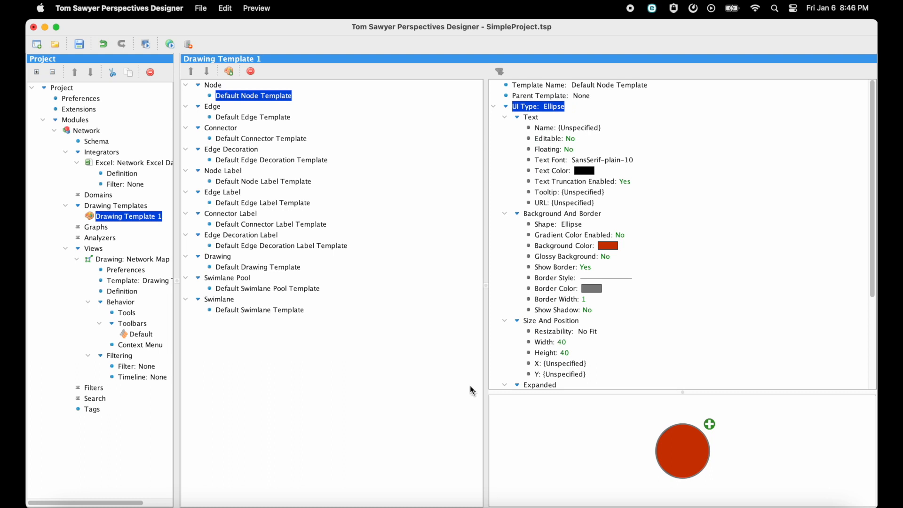
Step: Set the node template's Name text to the expression <Host Name> from the Device attributes
{"action": "double_click", "coordinate": [577, 128]}
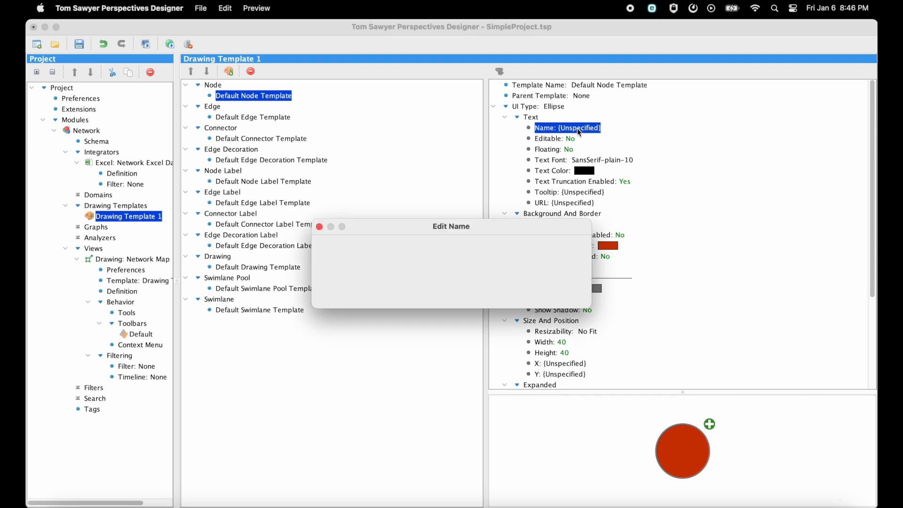
{"action": "left_click", "coordinate": [576, 246]}
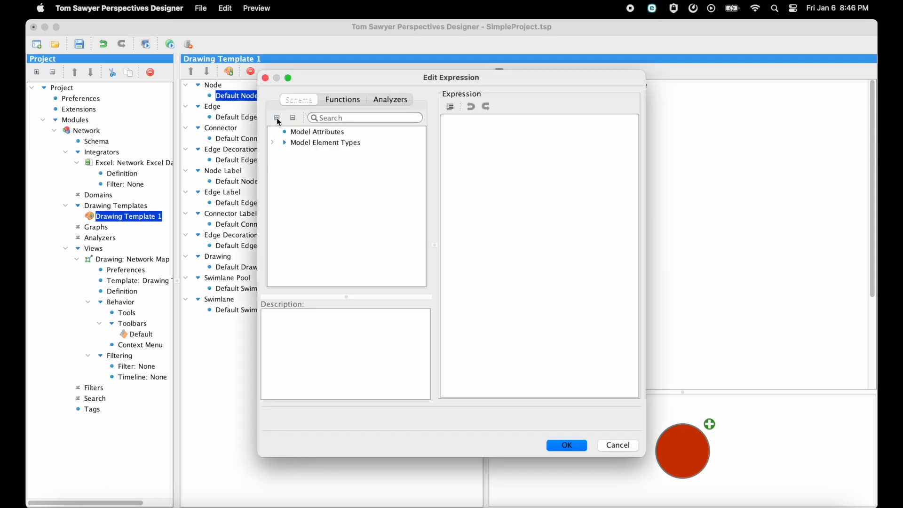
{"action": "left_click", "coordinate": [277, 118]}
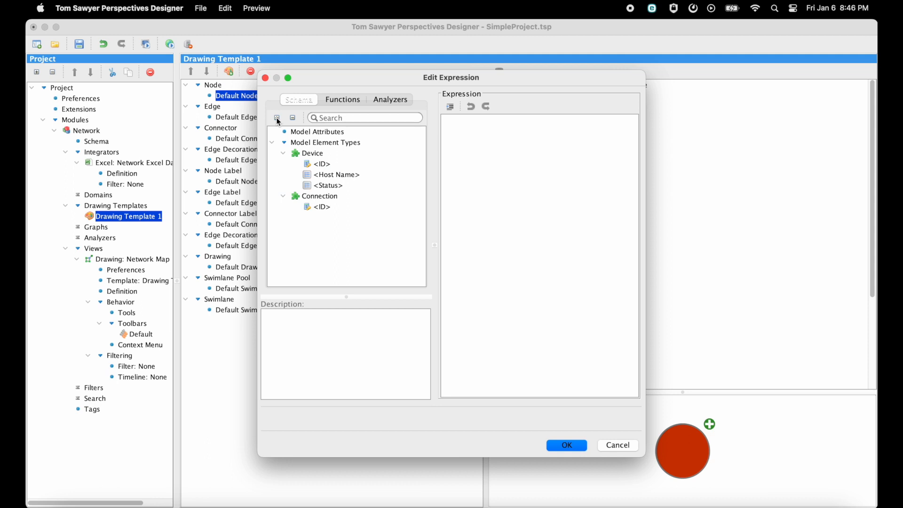
{"action": "double_click", "coordinate": [356, 176]}
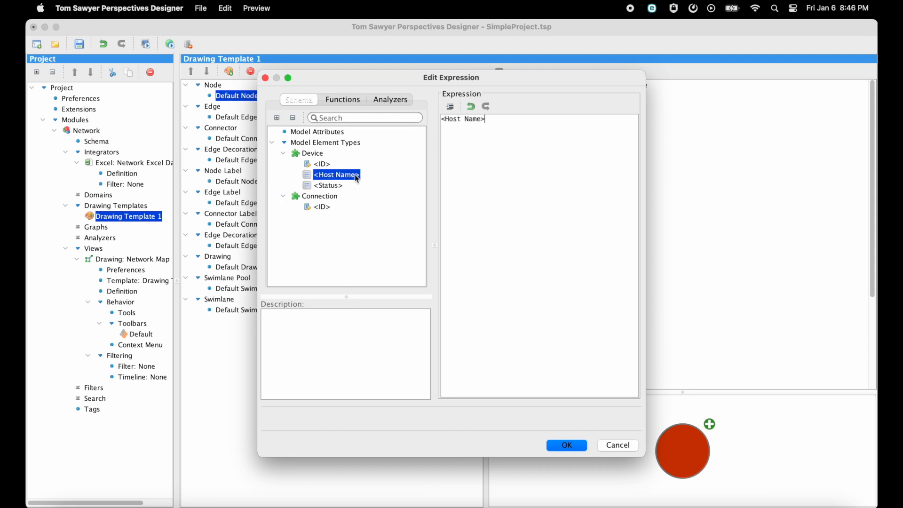
{"action": "left_click", "coordinate": [572, 446]}
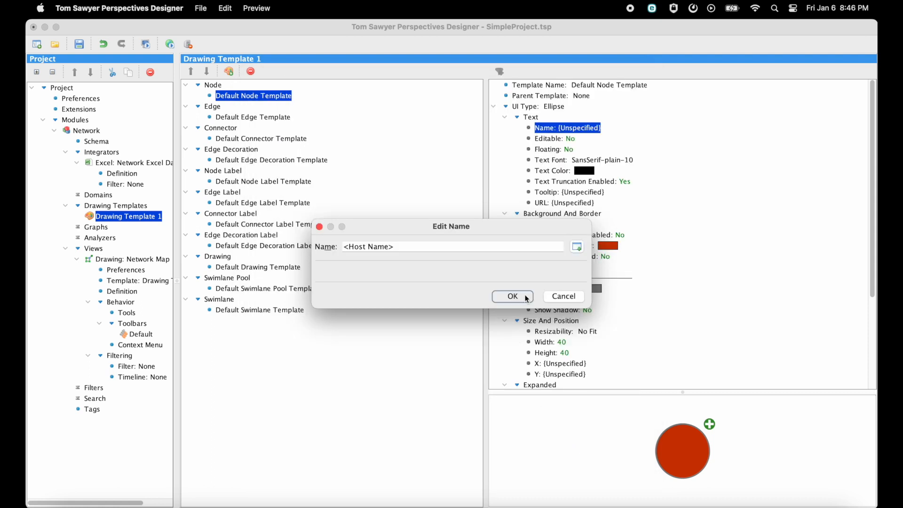
{"action": "left_click", "coordinate": [526, 297]}
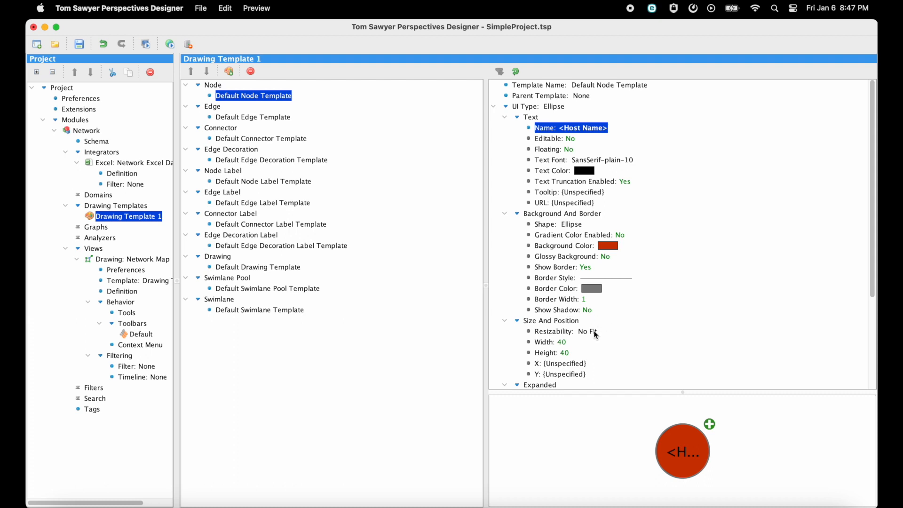
Step: Set the node template's background color to the constant blue 51 153 255
{"action": "double_click", "coordinate": [611, 244]}
{"action": "left_click", "coordinate": [597, 236]}
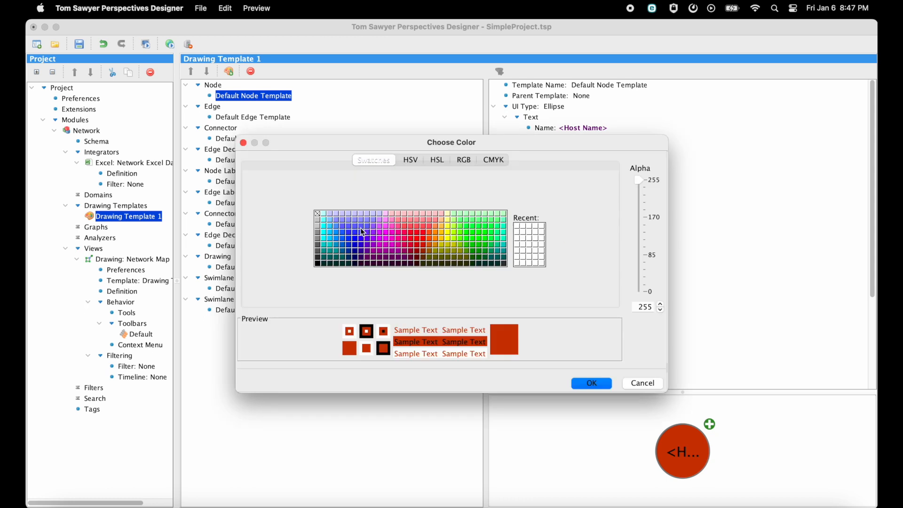
{"action": "left_click", "coordinate": [336, 232]}
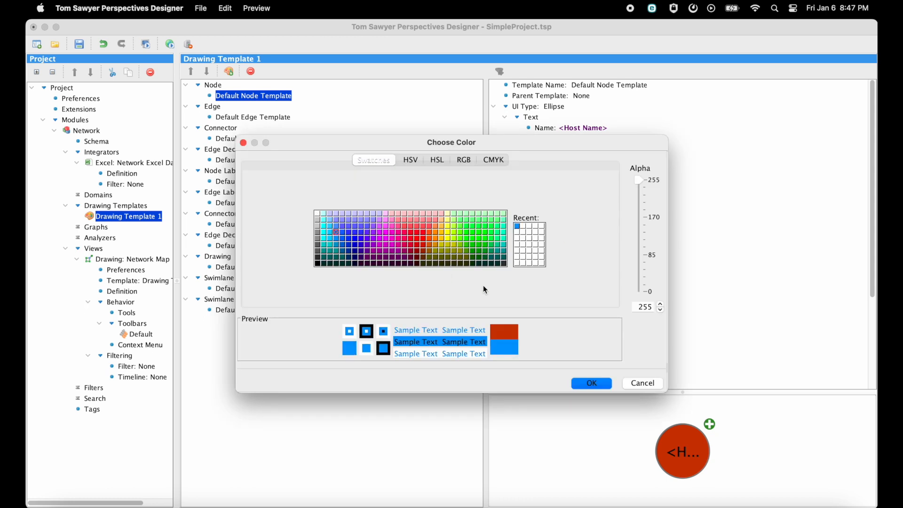
{"action": "left_click", "coordinate": [591, 382]}
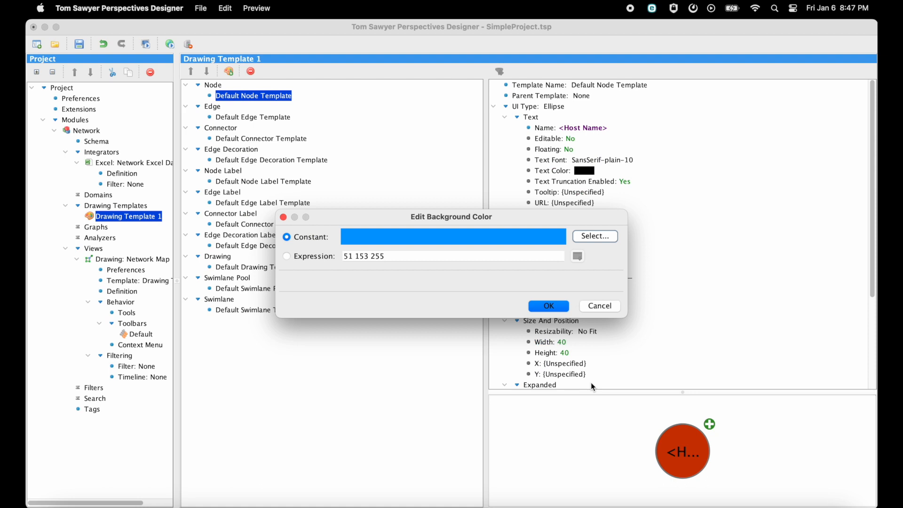
{"action": "left_click", "coordinate": [558, 308]}
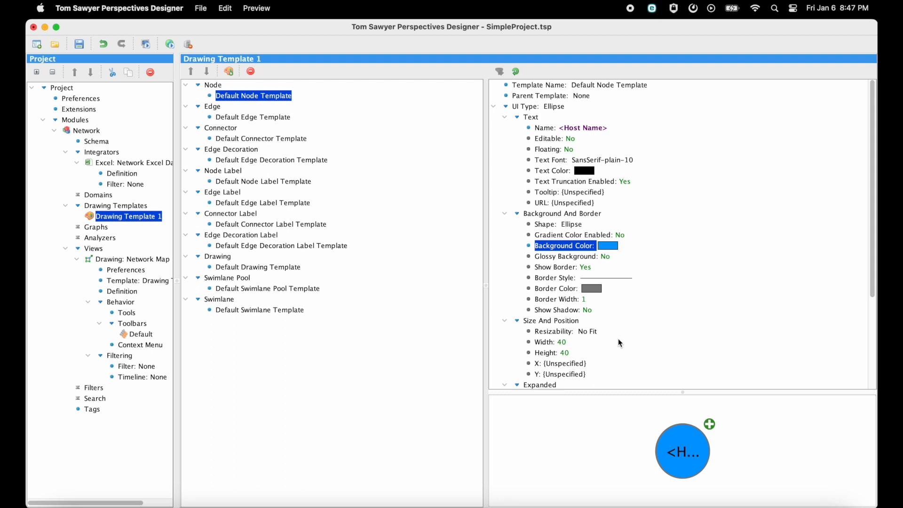
Step: Set the node template's resizability to Tight Fit, and preview the Network Map in the web browser
{"action": "double_click", "coordinate": [593, 332]}
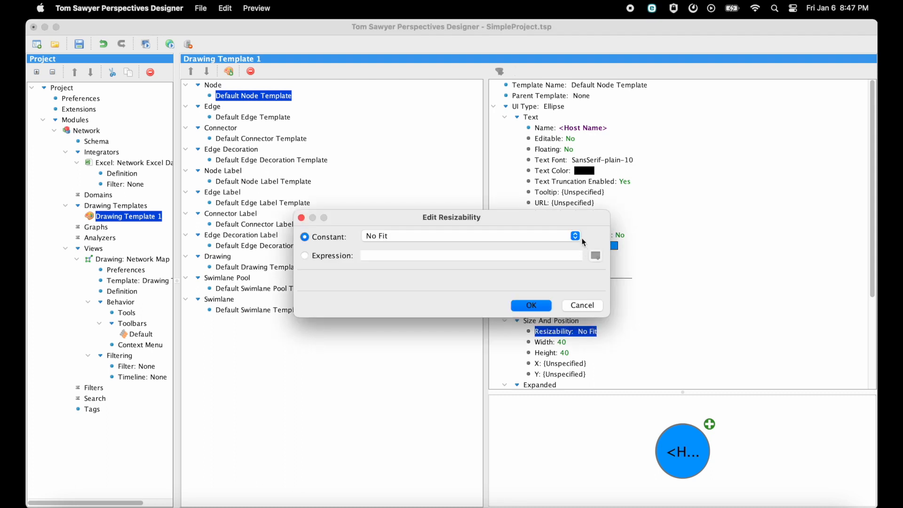
{"action": "left_click", "coordinate": [581, 238]}
{"action": "left_click", "coordinate": [563, 248]}
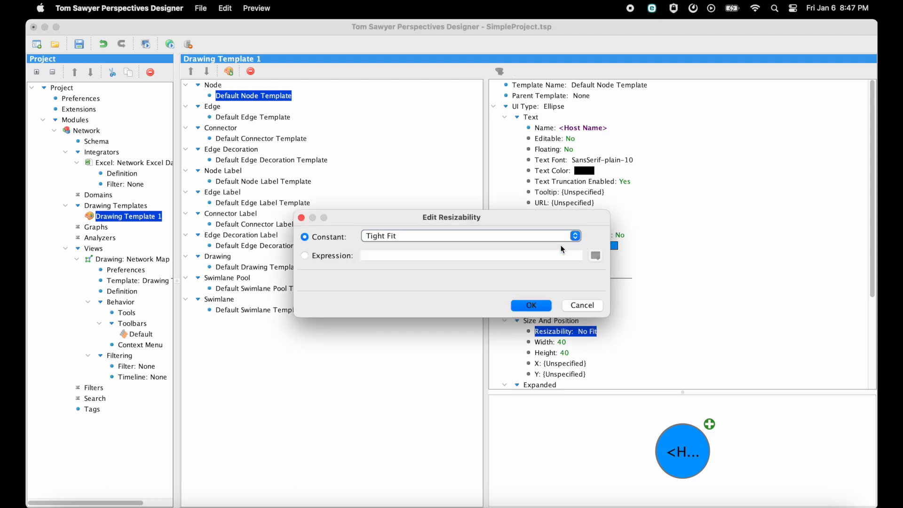
{"action": "left_click", "coordinate": [542, 307]}
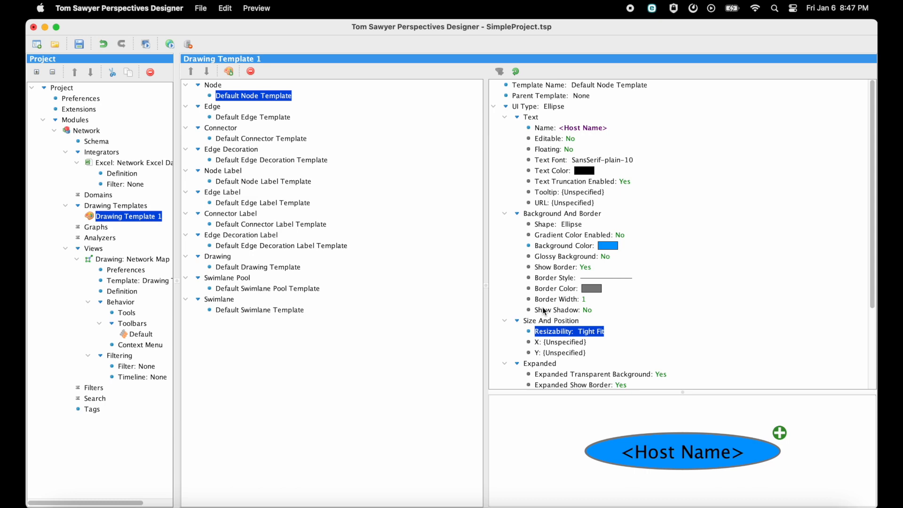
{"action": "left_click", "coordinate": [169, 43]}
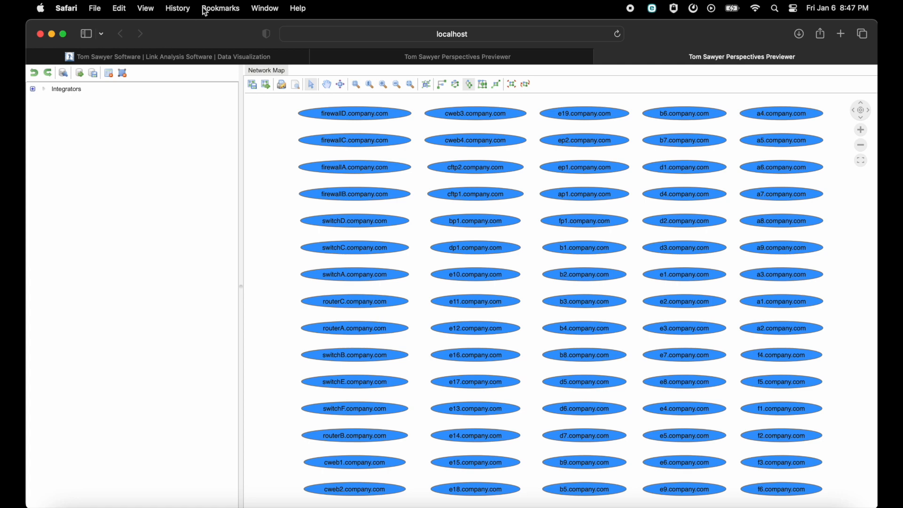
{"action": "left_click", "coordinate": [631, 9]}
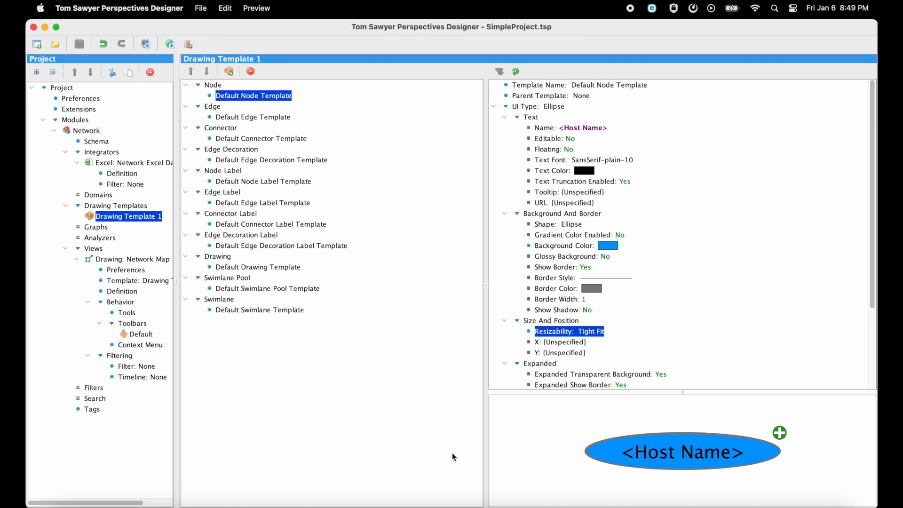
Step: Give the Network Map's Connection domain rule an Add Edge action described as "Add Connection as Edge", and launch the web preview
{"action": "left_click", "coordinate": [136, 292]}
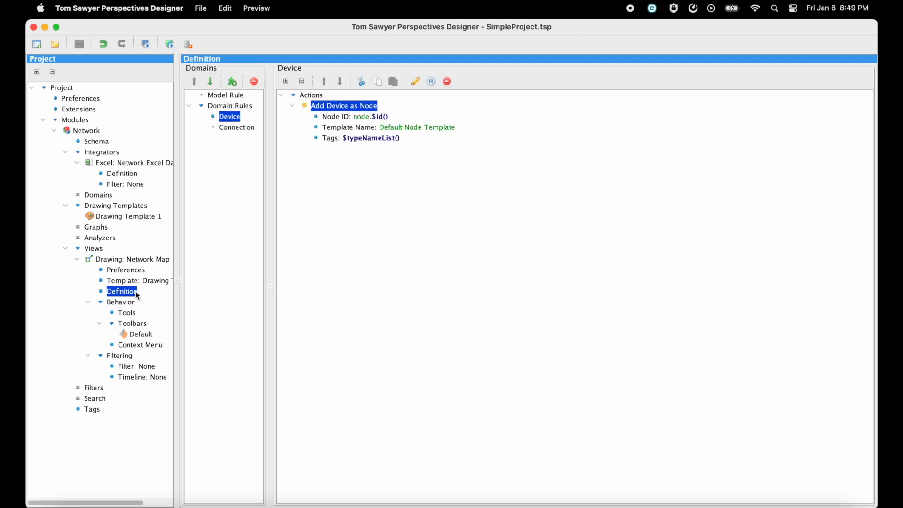
{"action": "left_click", "coordinate": [246, 132]}
{"action": "right_click", "coordinate": [317, 94]}
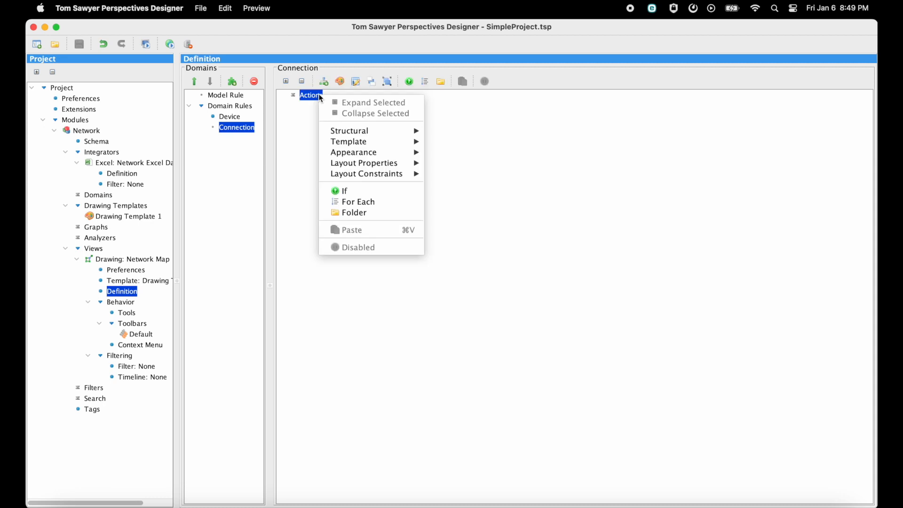
{"action": "mouse_move", "coordinate": [377, 130]}
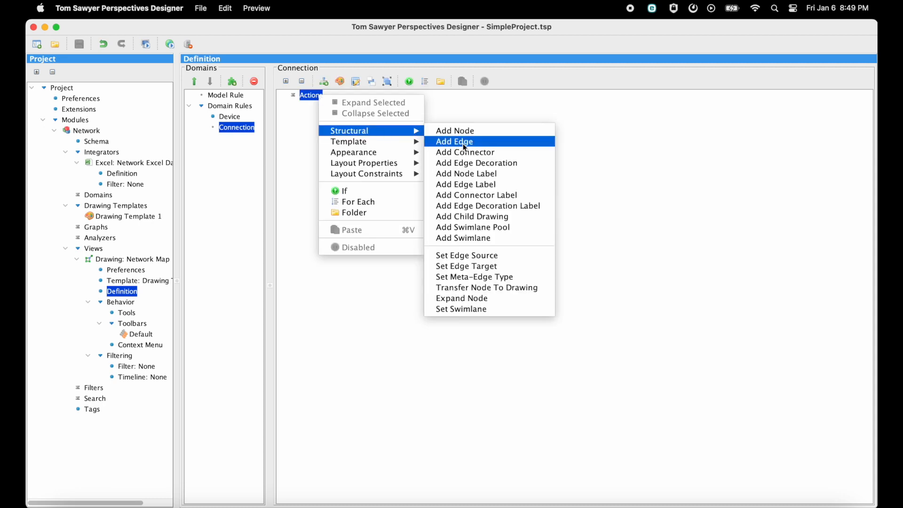
{"action": "left_click", "coordinate": [494, 147]}
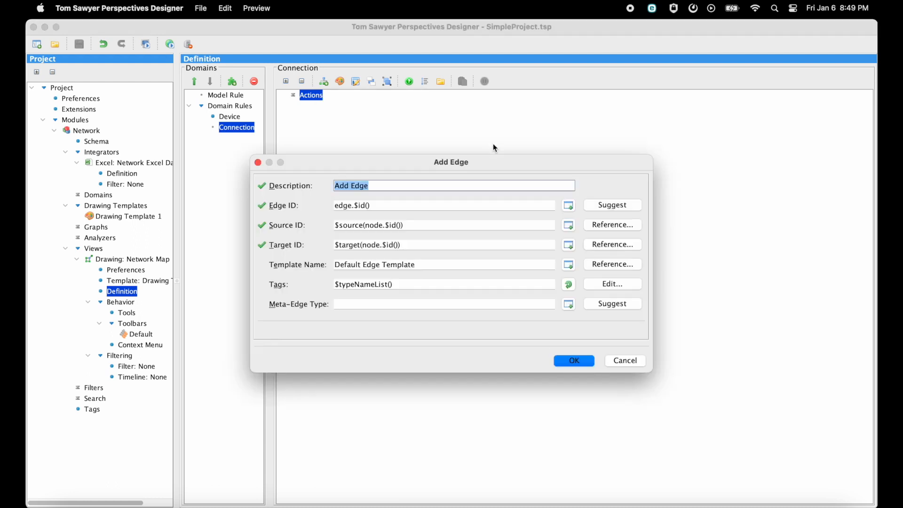
{"action": "type", "text": "Add Connection as"}
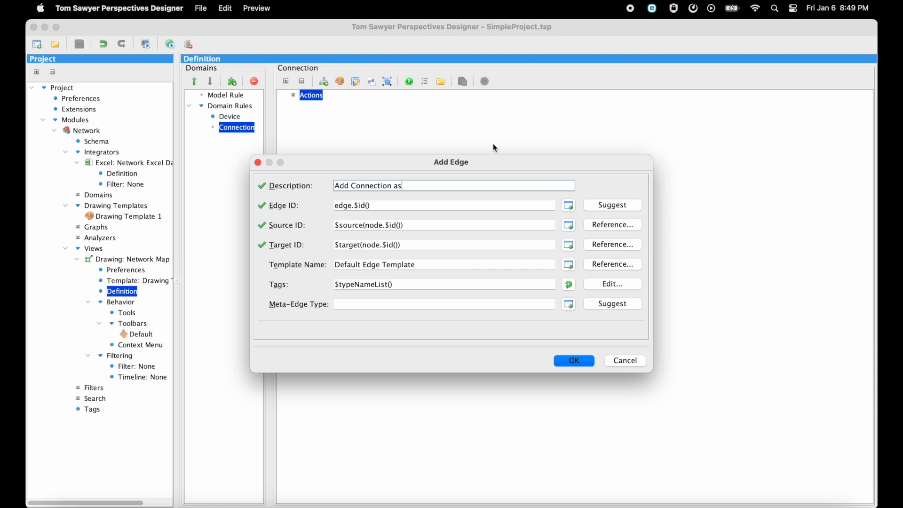
{"action": "type", "text": " Edge"}
{"action": "key", "text": "Return"}
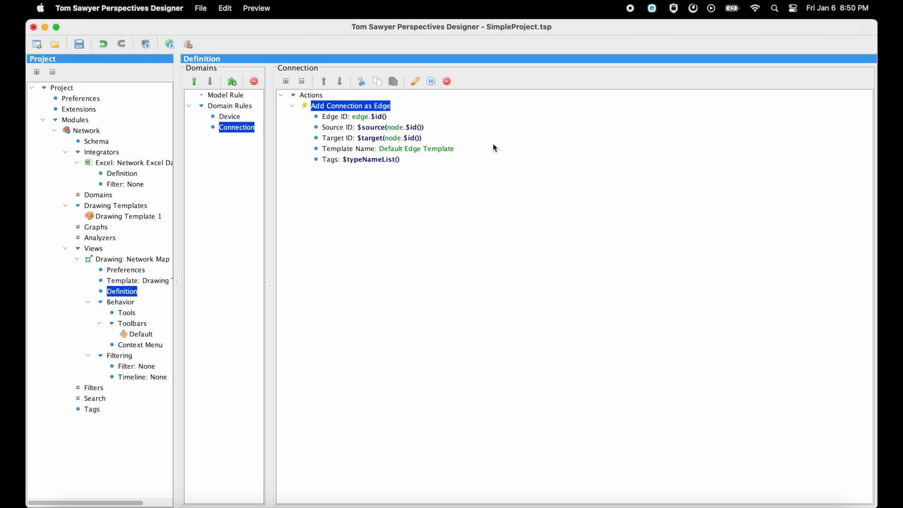
{"action": "left_click", "coordinate": [170, 45]}
Step: Add a Set Drawing Layout Properties action to the Network Map's Model Rule with the layout style set to Symmetric
{"action": "left_click", "coordinate": [243, 96]}
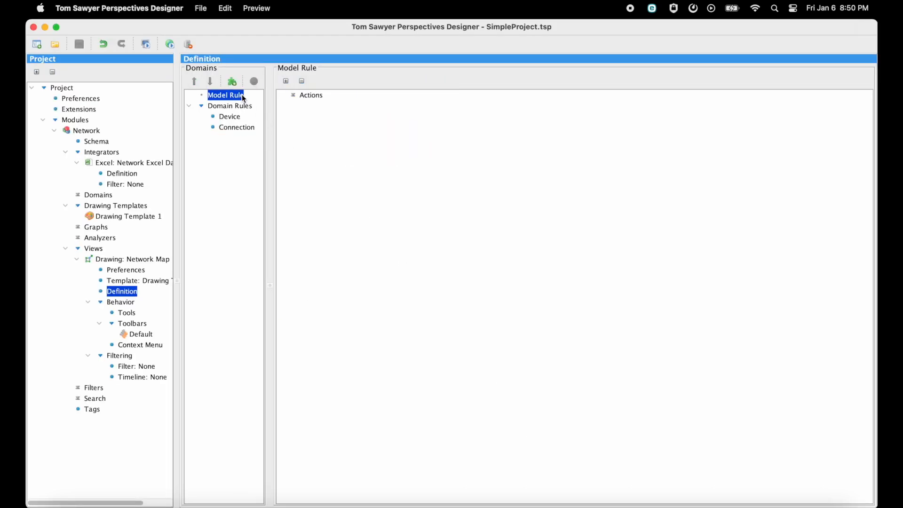
{"action": "right_click", "coordinate": [320, 97]}
{"action": "mouse_move", "coordinate": [399, 162]}
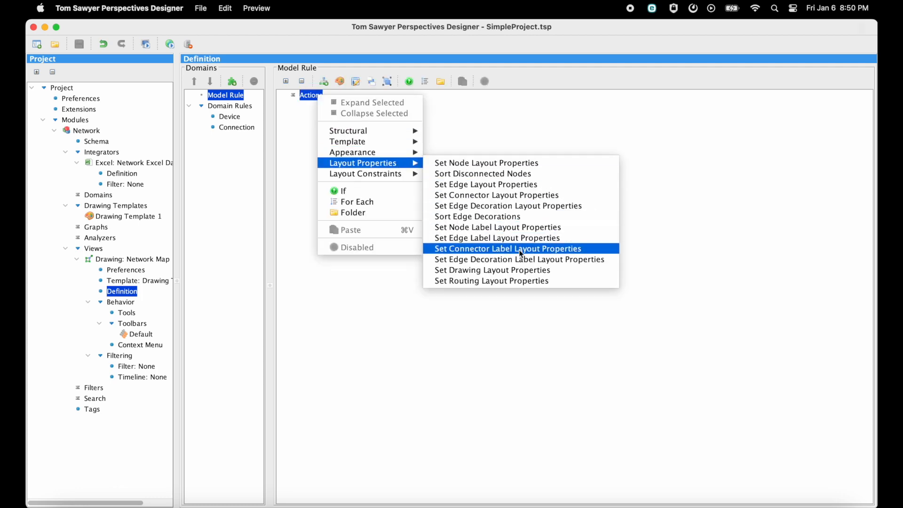
{"action": "left_click", "coordinate": [549, 270]}
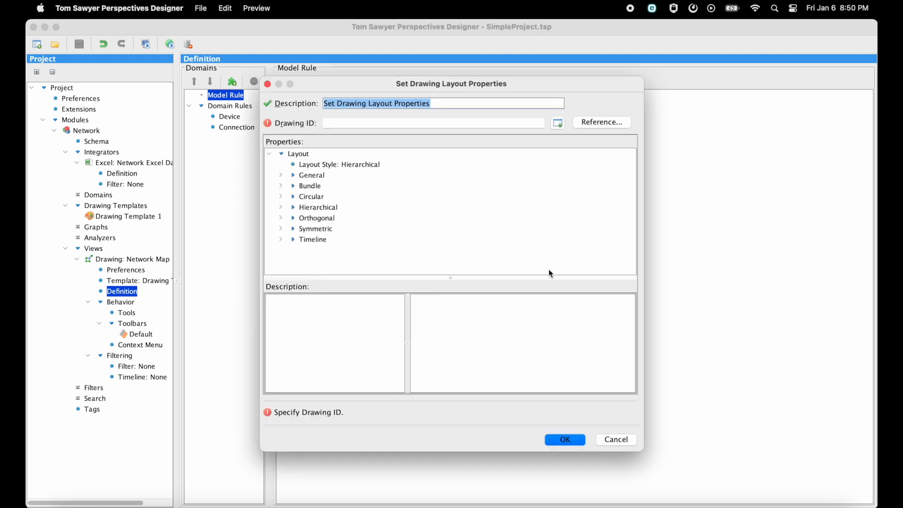
{"action": "left_click", "coordinate": [371, 164]}
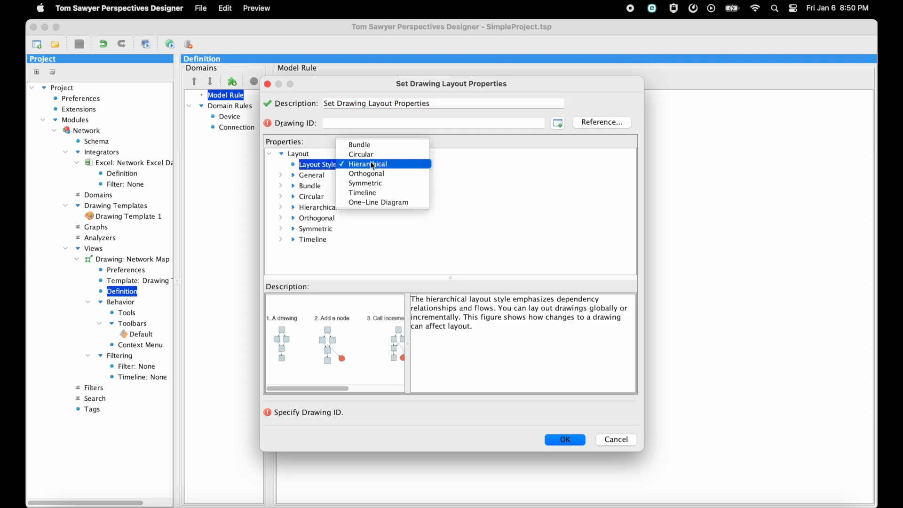
{"action": "left_click", "coordinate": [398, 183]}
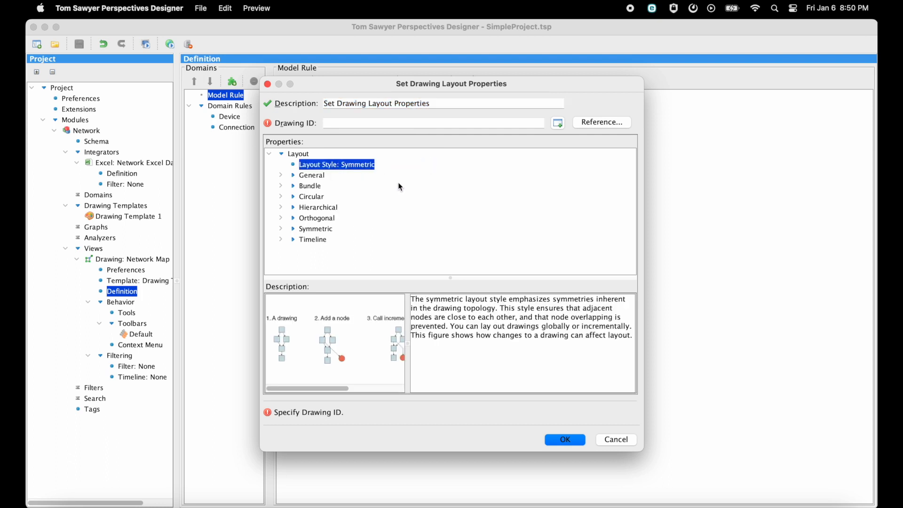
{"action": "left_click", "coordinate": [281, 229]}
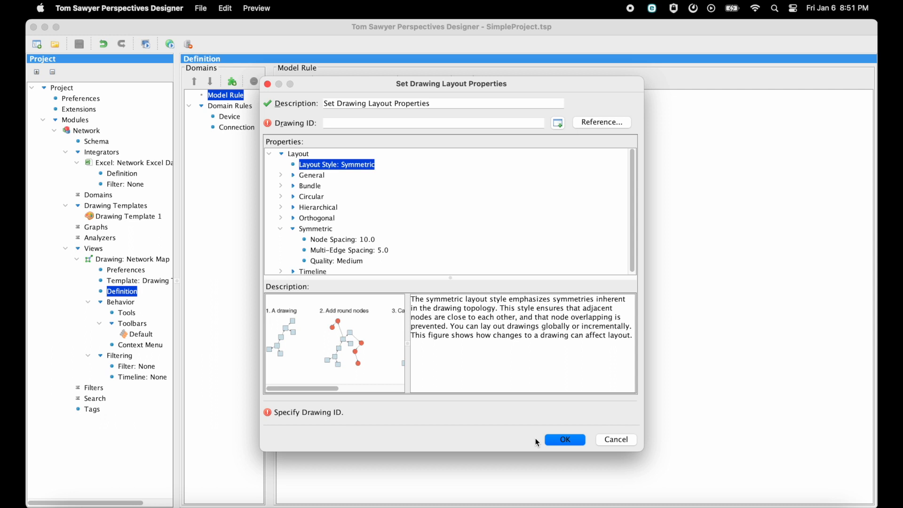
{"action": "left_click", "coordinate": [559, 440]}
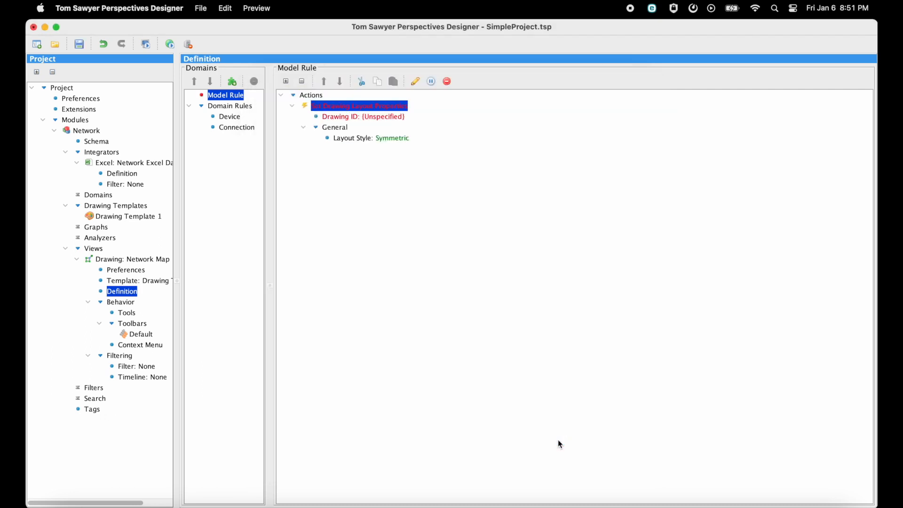
Step: Set the layout action's Drawing ID to the reference $rootDrawing(), and launch the web preview
{"action": "double_click", "coordinate": [397, 119]}
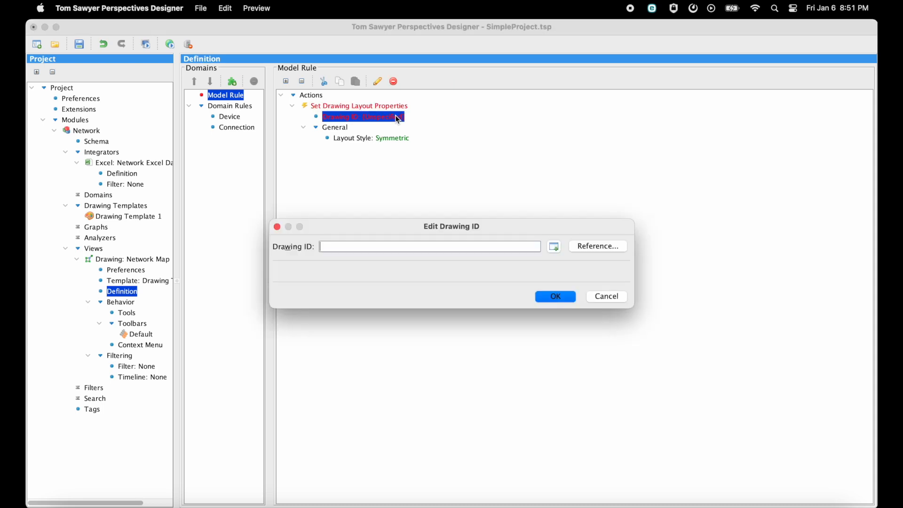
{"action": "left_click", "coordinate": [598, 246]}
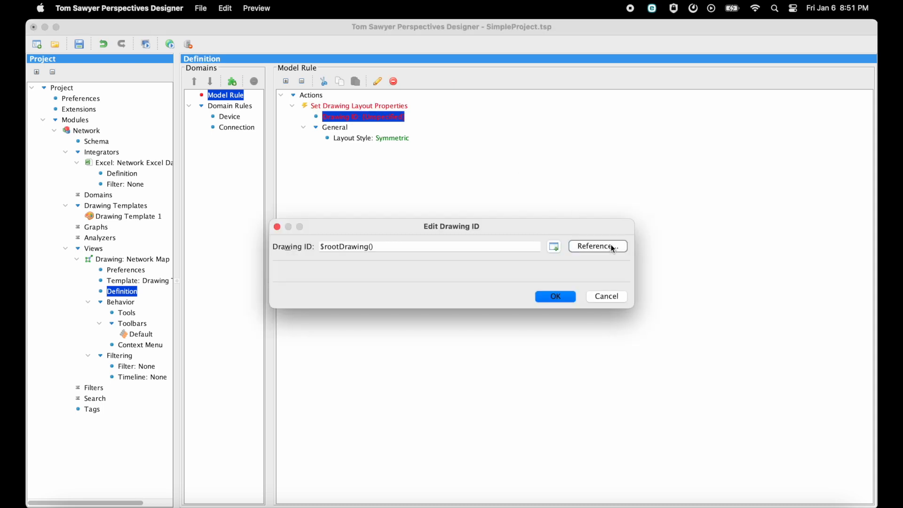
{"action": "left_click", "coordinate": [568, 295]}
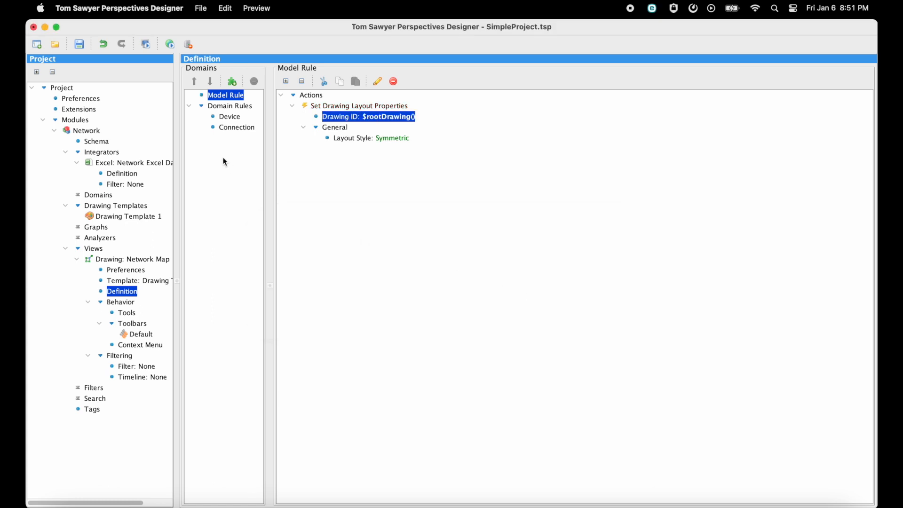
{"action": "left_click", "coordinate": [170, 44]}
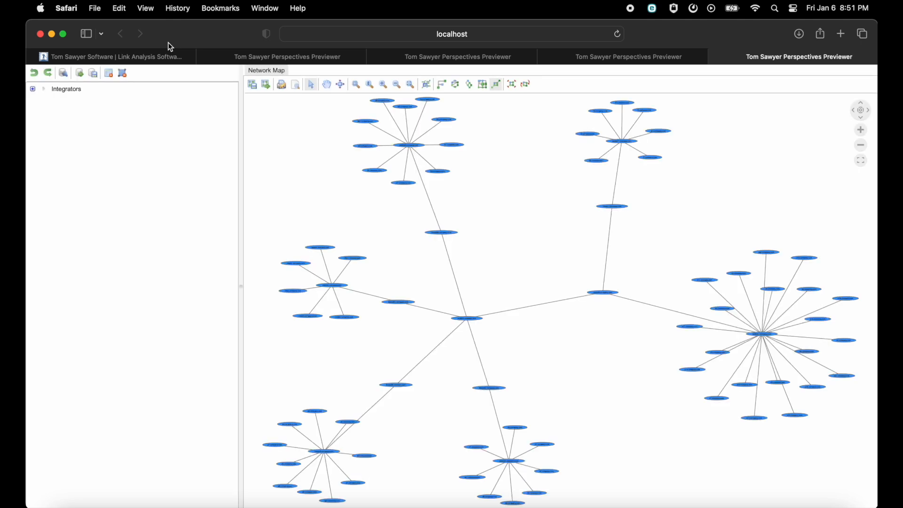
Step: Preview the Network Map in bundle, circular, hierarchical and orthogonal layouts, and return it to the symmetric layout
{"action": "left_click", "coordinate": [444, 85]}
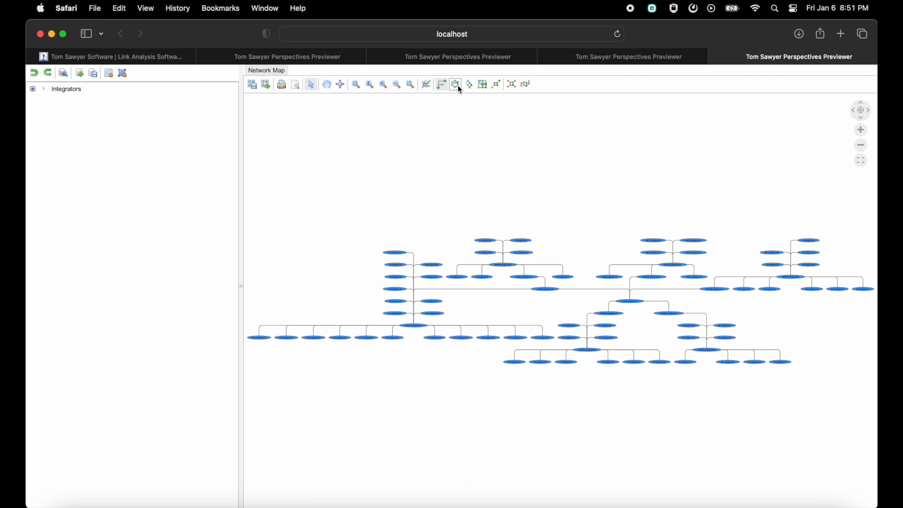
{"action": "left_click", "coordinate": [458, 87]}
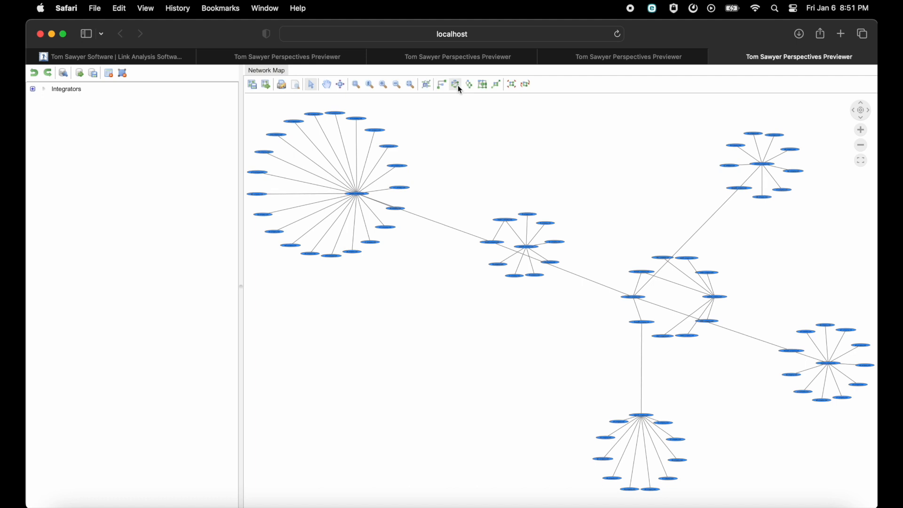
{"action": "left_click", "coordinate": [470, 86]}
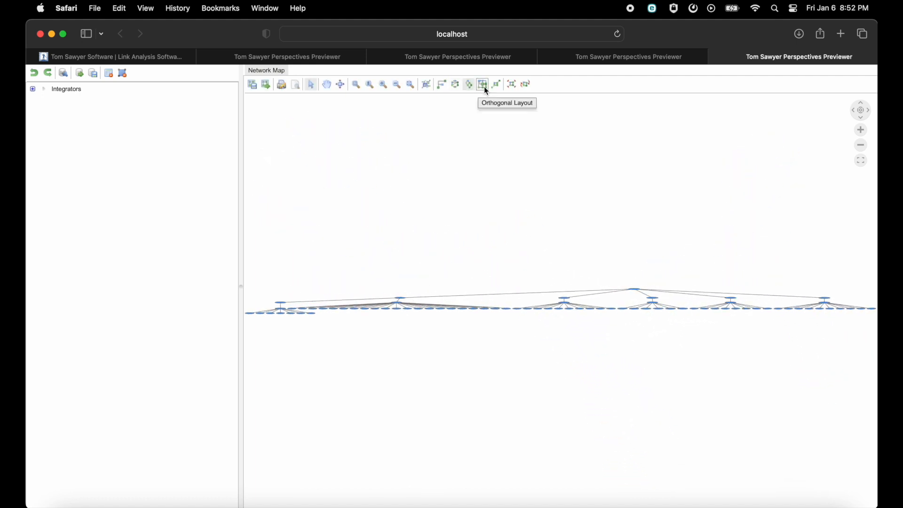
{"action": "left_click", "coordinate": [483, 87]}
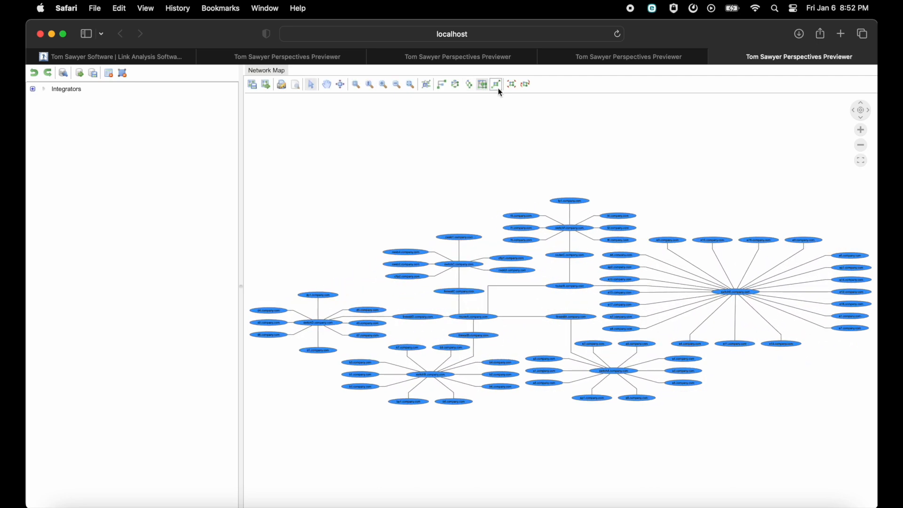
{"action": "left_click", "coordinate": [497, 86]}
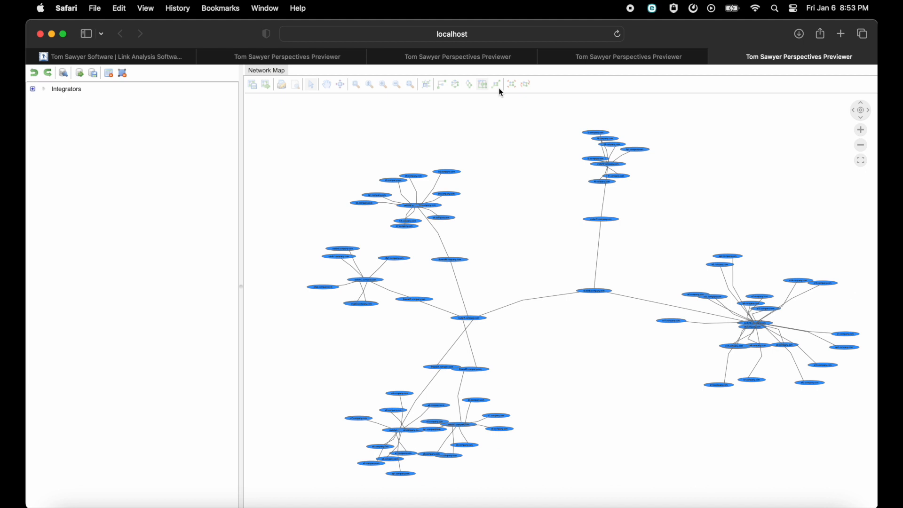